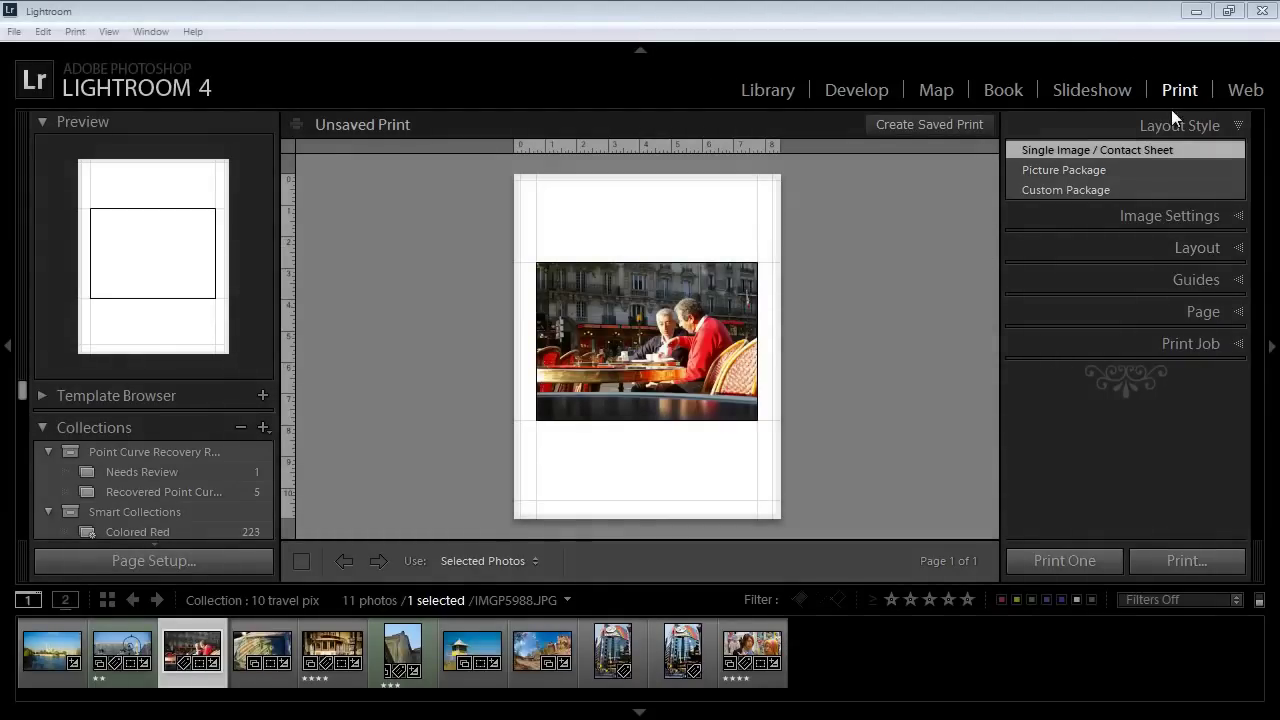
Switch to Custom Package, delete all three photo cells, and turn off the Identity Plate
click(1051, 186)
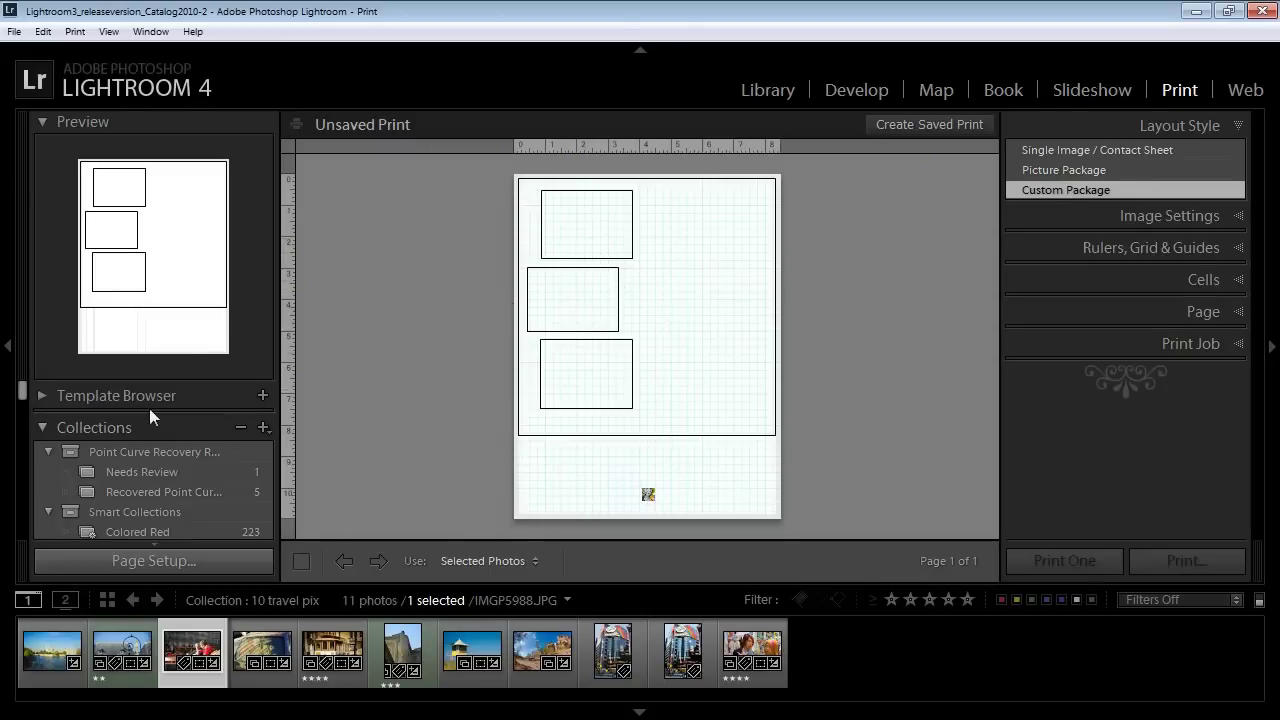
click(578, 216)
key(Delete)
click(614, 303)
key(Delete)
click(626, 397)
key(l)
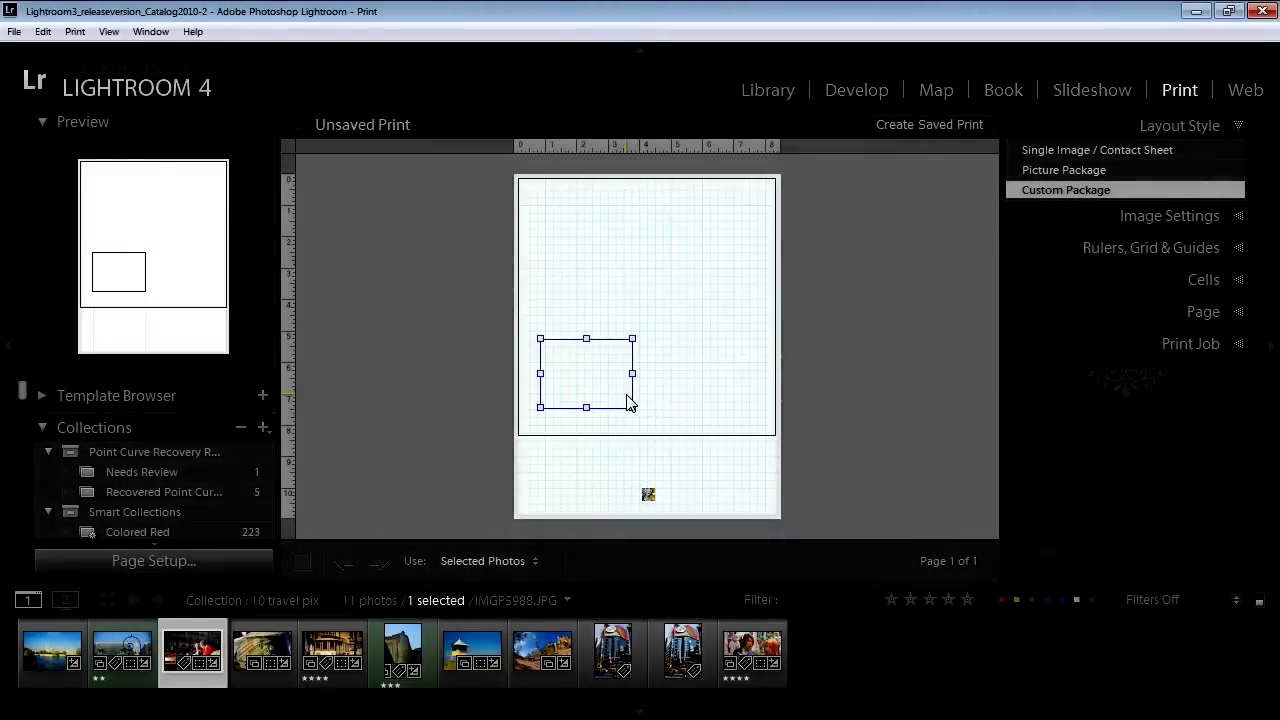
key(Delete)
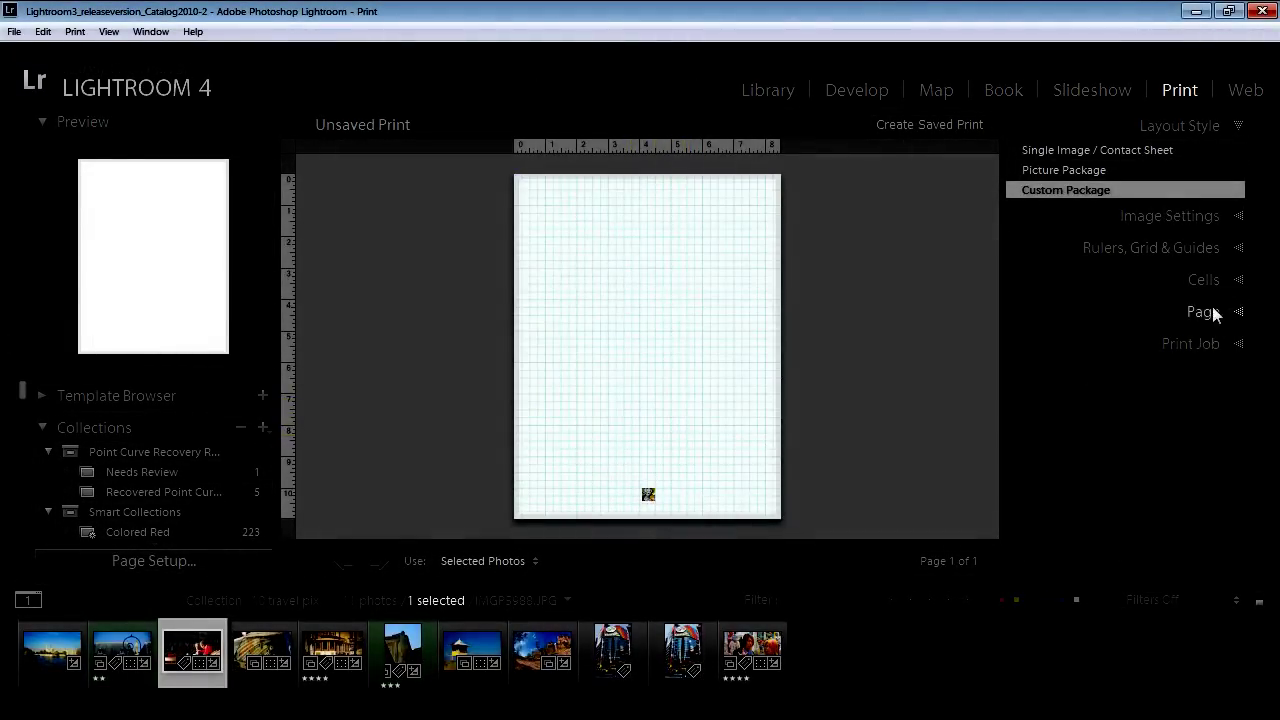
click(1236, 313)
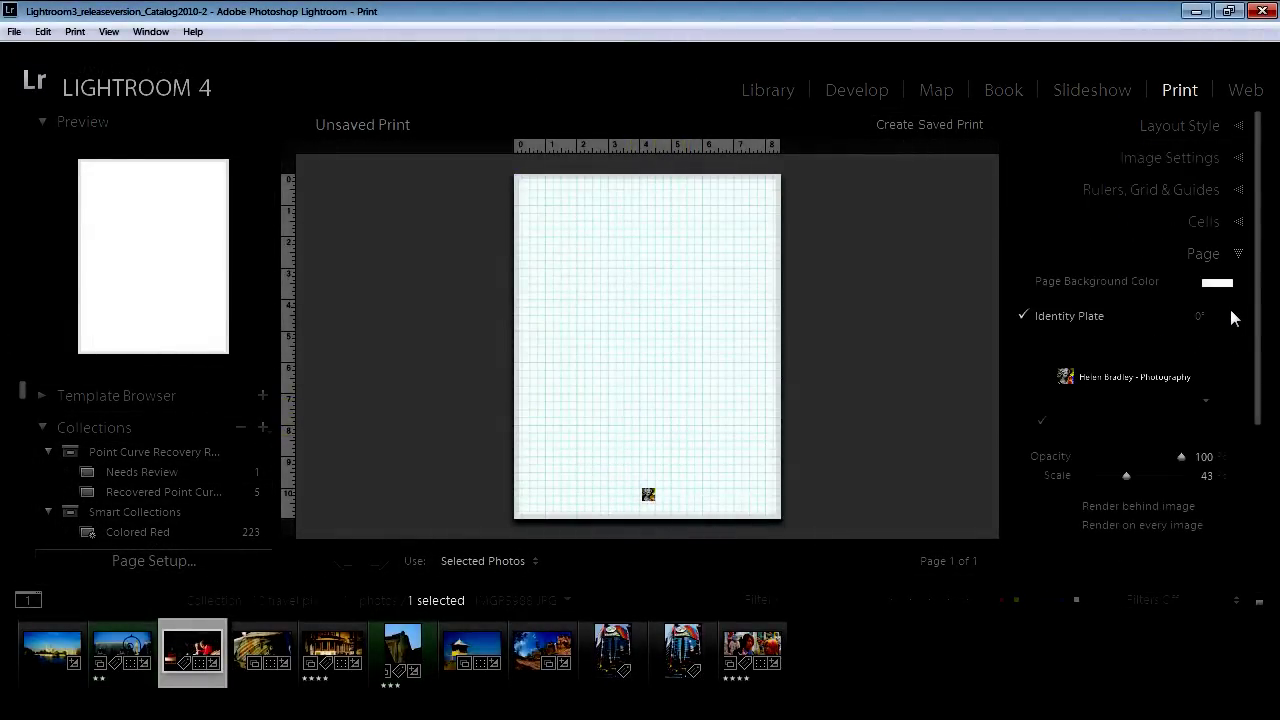
click(1023, 316)
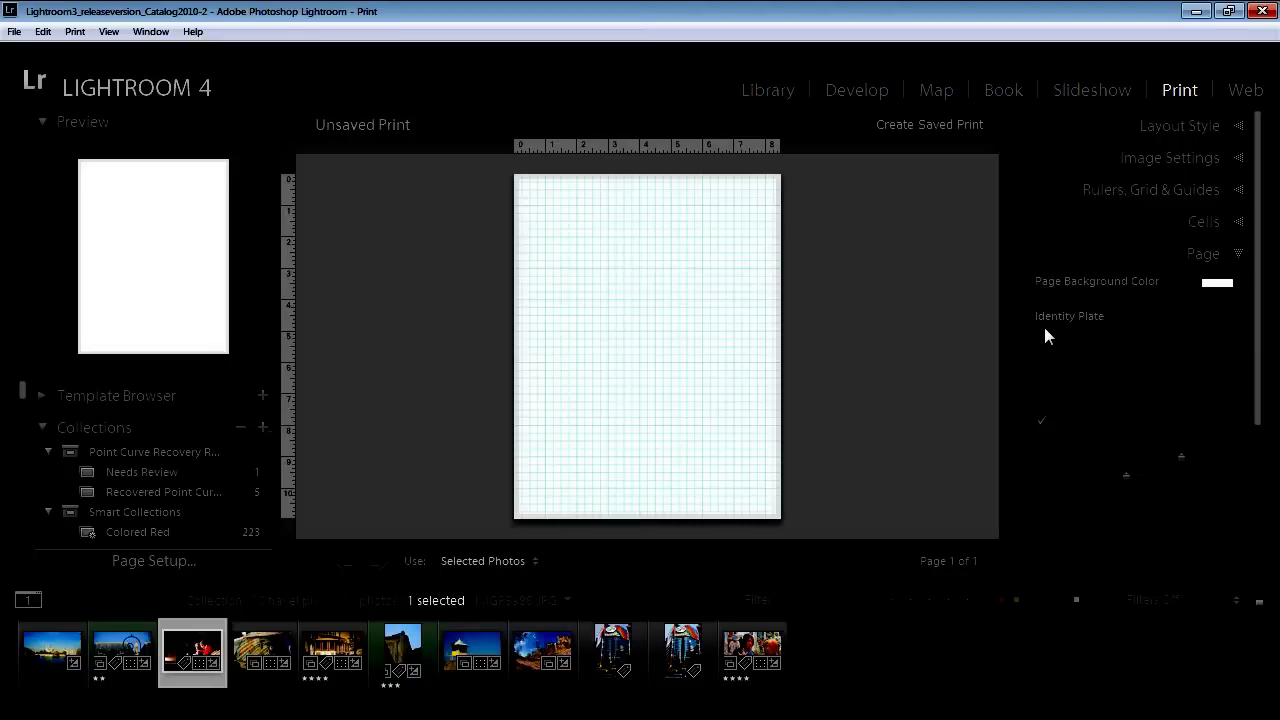
Set the Print Job output to JPEG File
click(1238, 253)
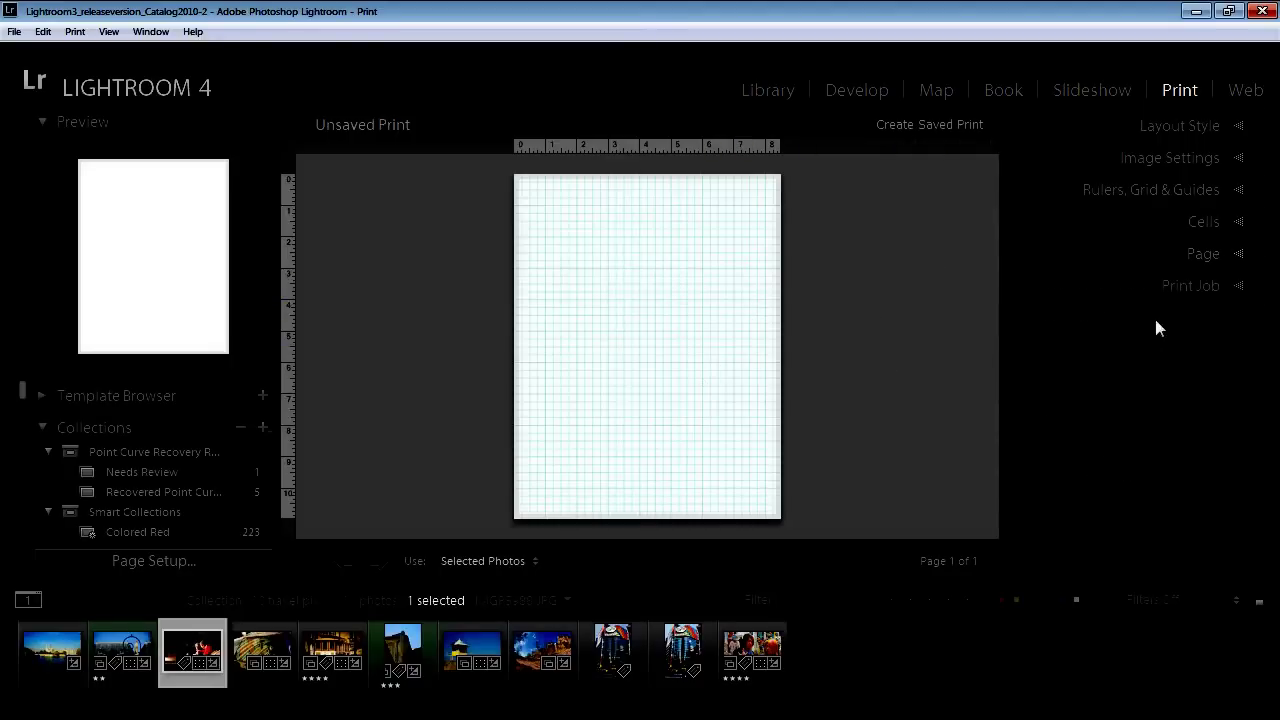
click(1209, 284)
click(1212, 318)
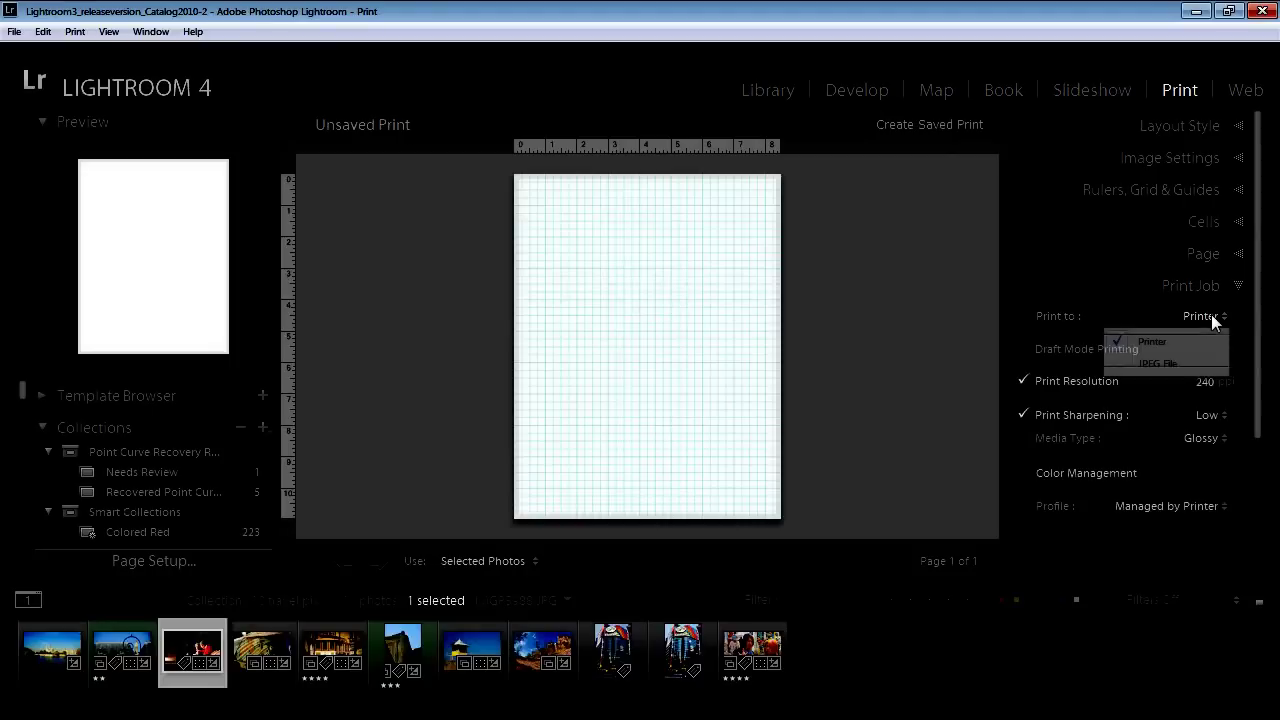
click(1157, 364)
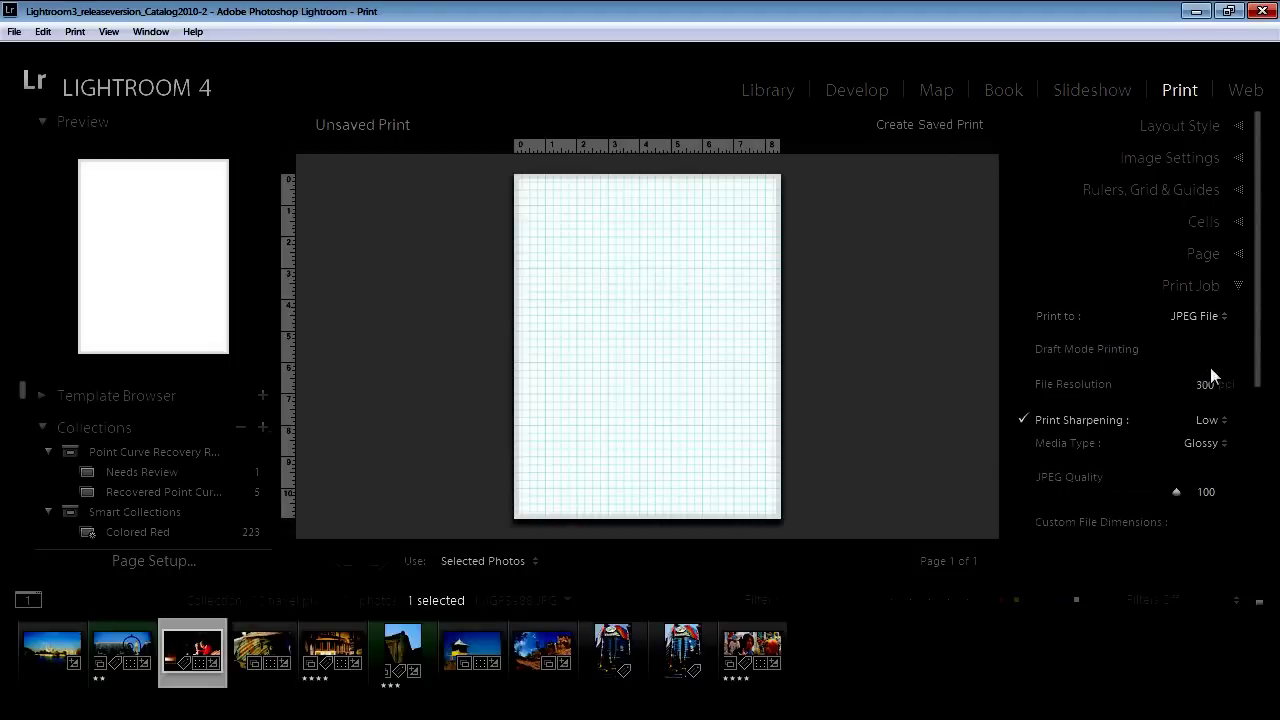
scroll(1218, 372, down, 3)
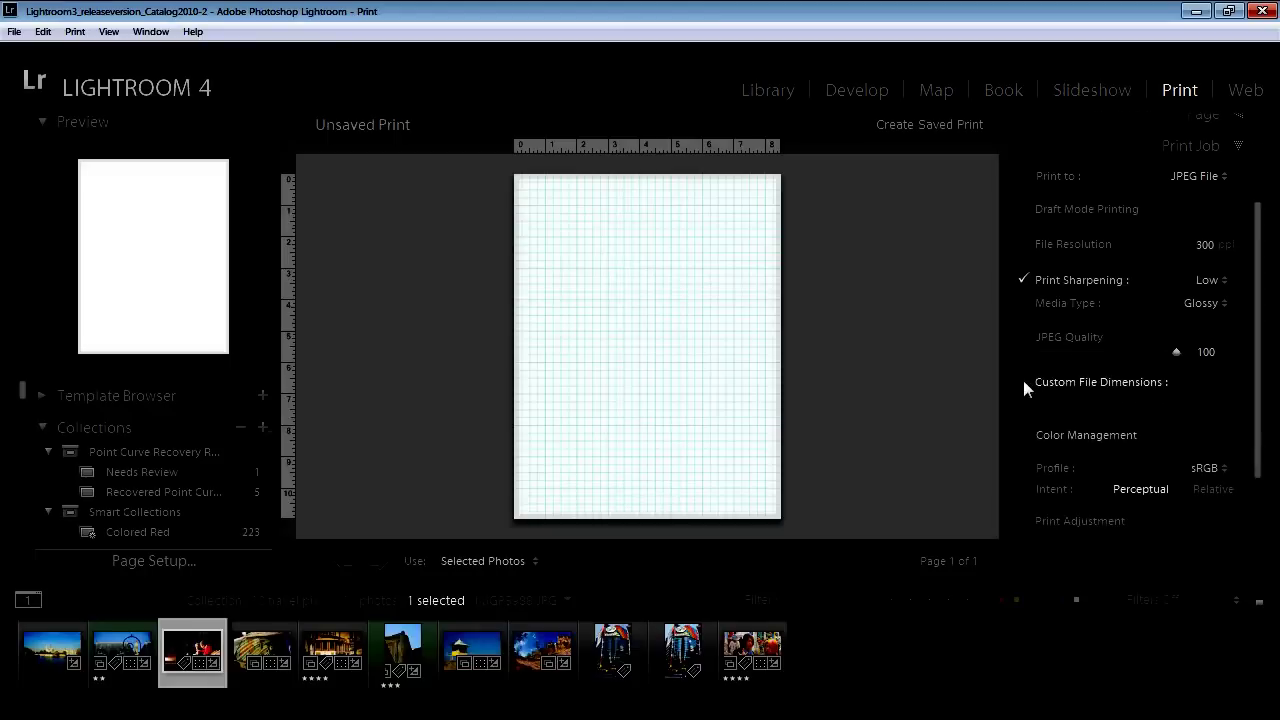
Enable Custom File Dimensions at 11 × 8.5 inches
click(1023, 382)
click(1052, 403)
text(11)
key(Tab)
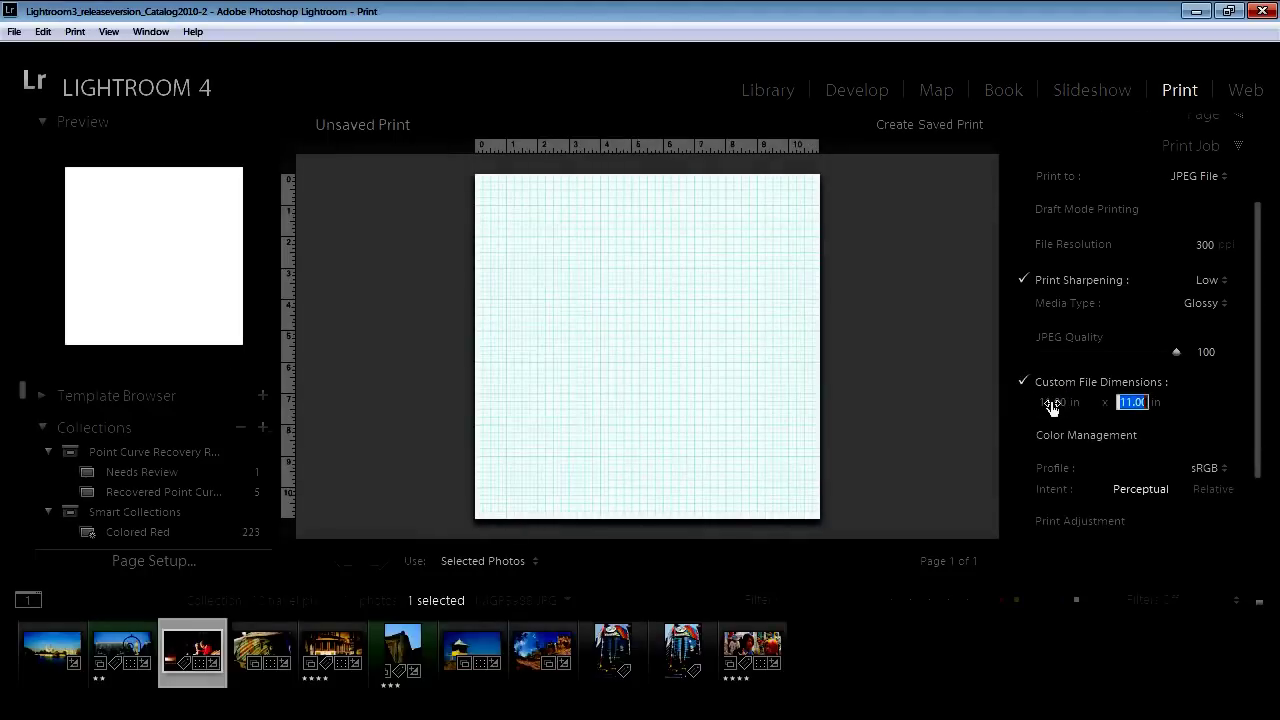
key(BackSpace)
text(8.5)
key(Return)
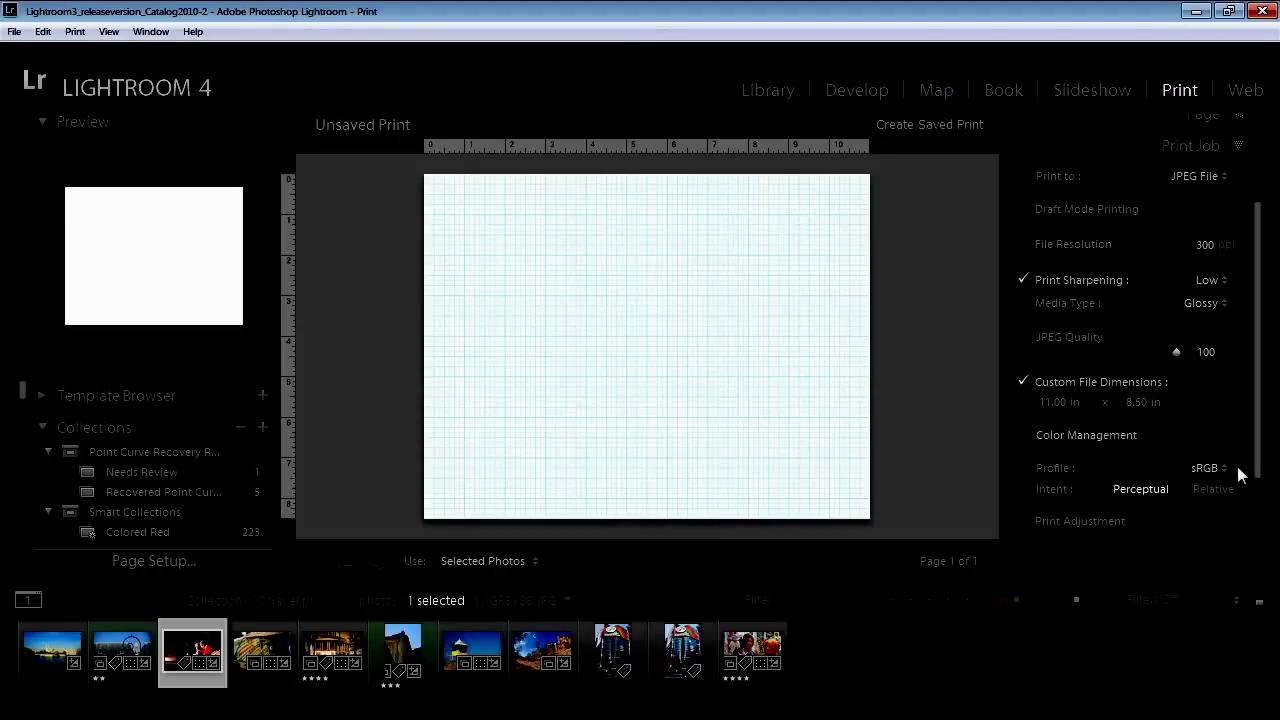
scroll(1240, 420, up, 4)
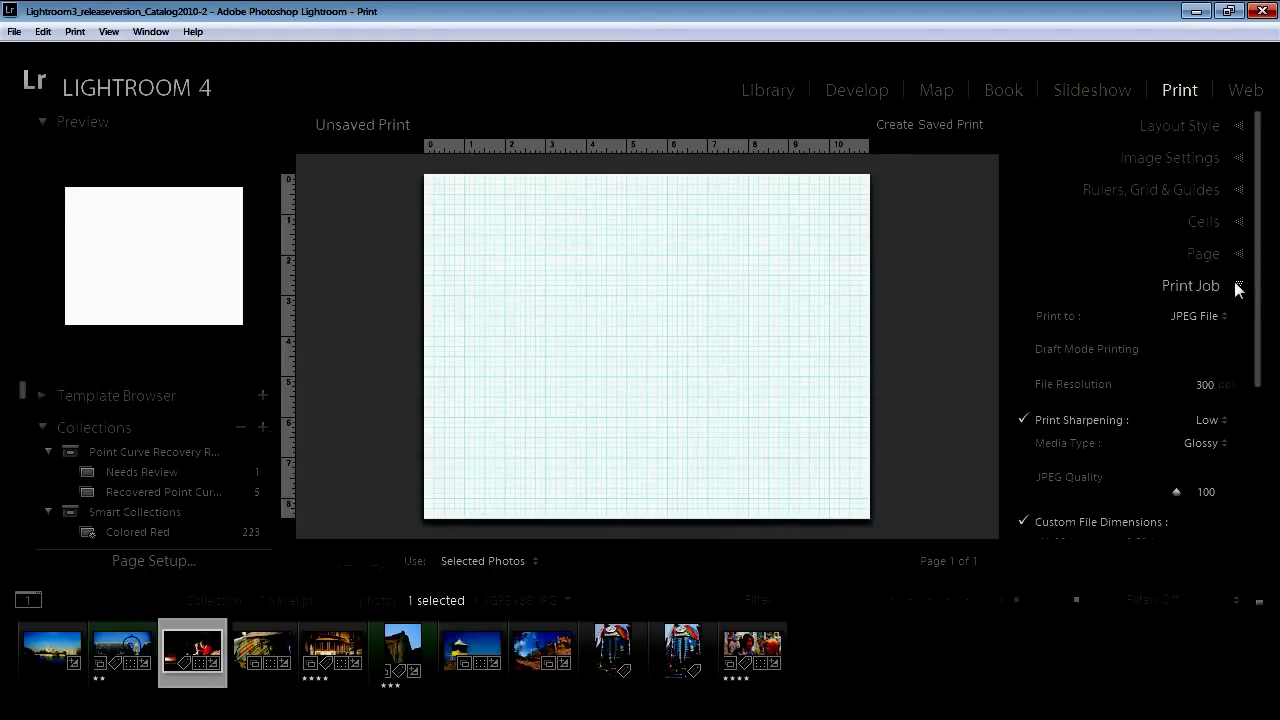
Set the Page Setup orientation to Landscape on Letter paper
click(1188, 316)
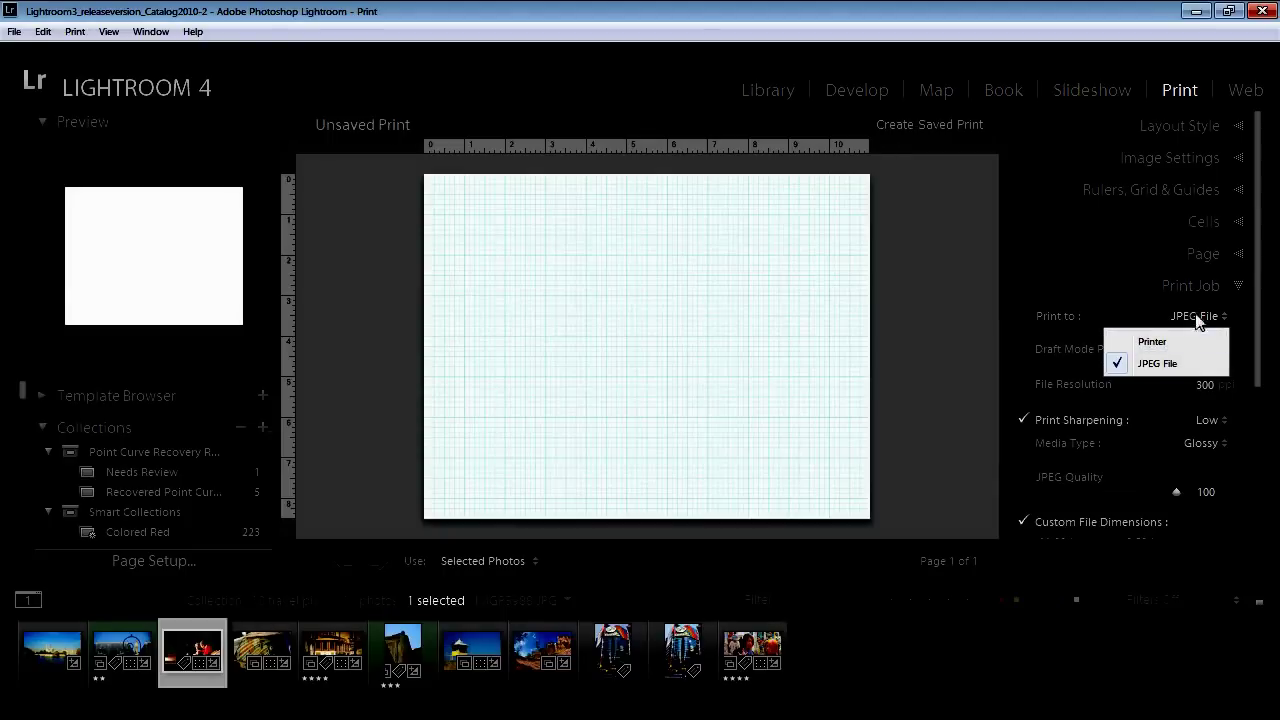
click(1206, 288)
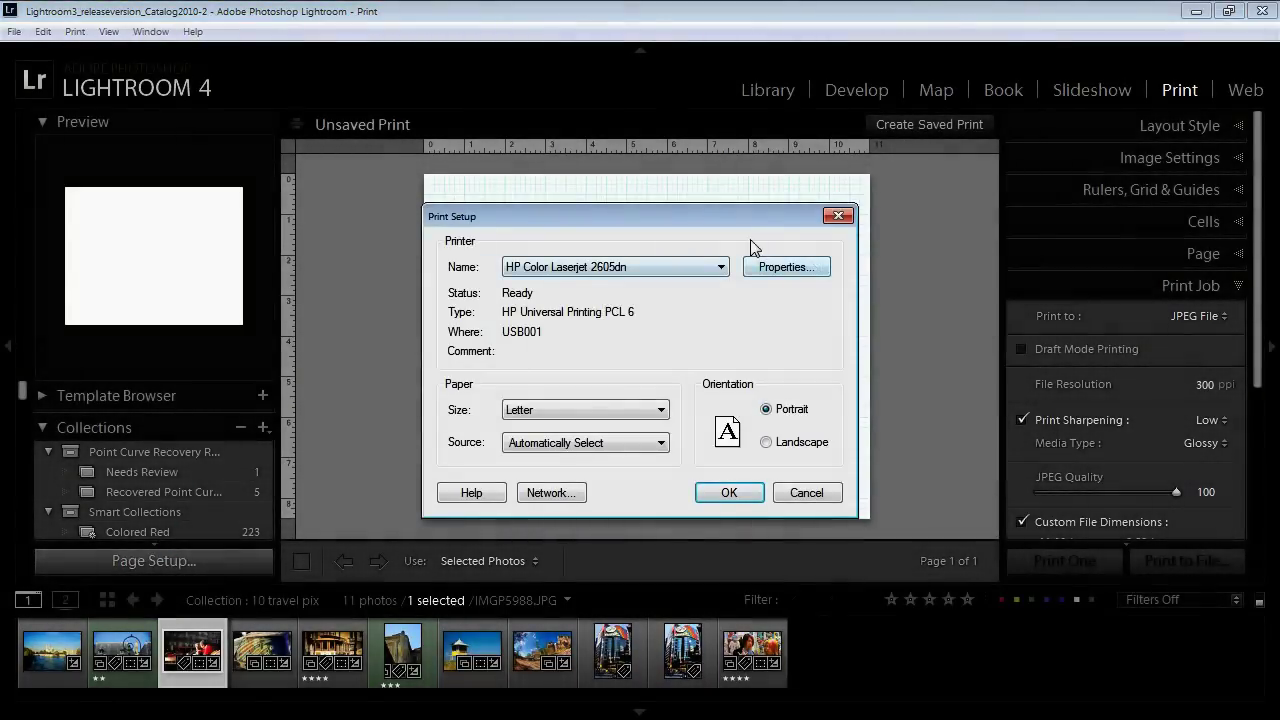
click(726, 492)
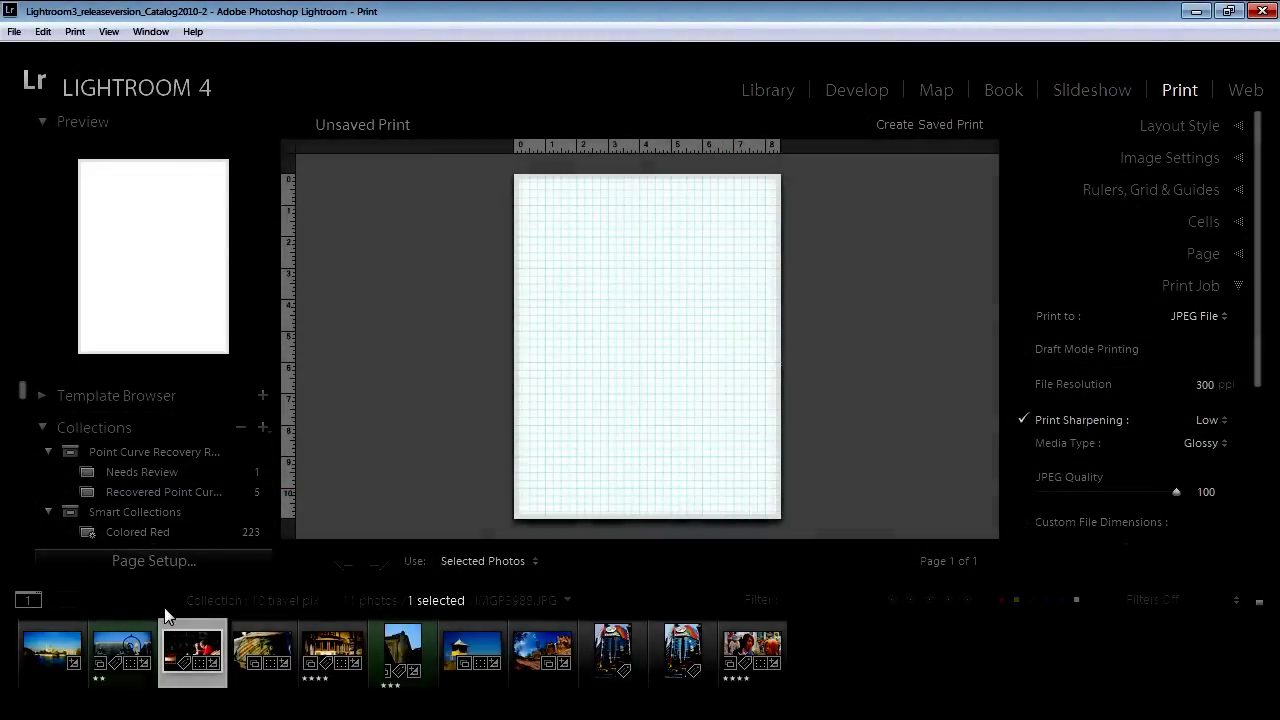
click(172, 561)
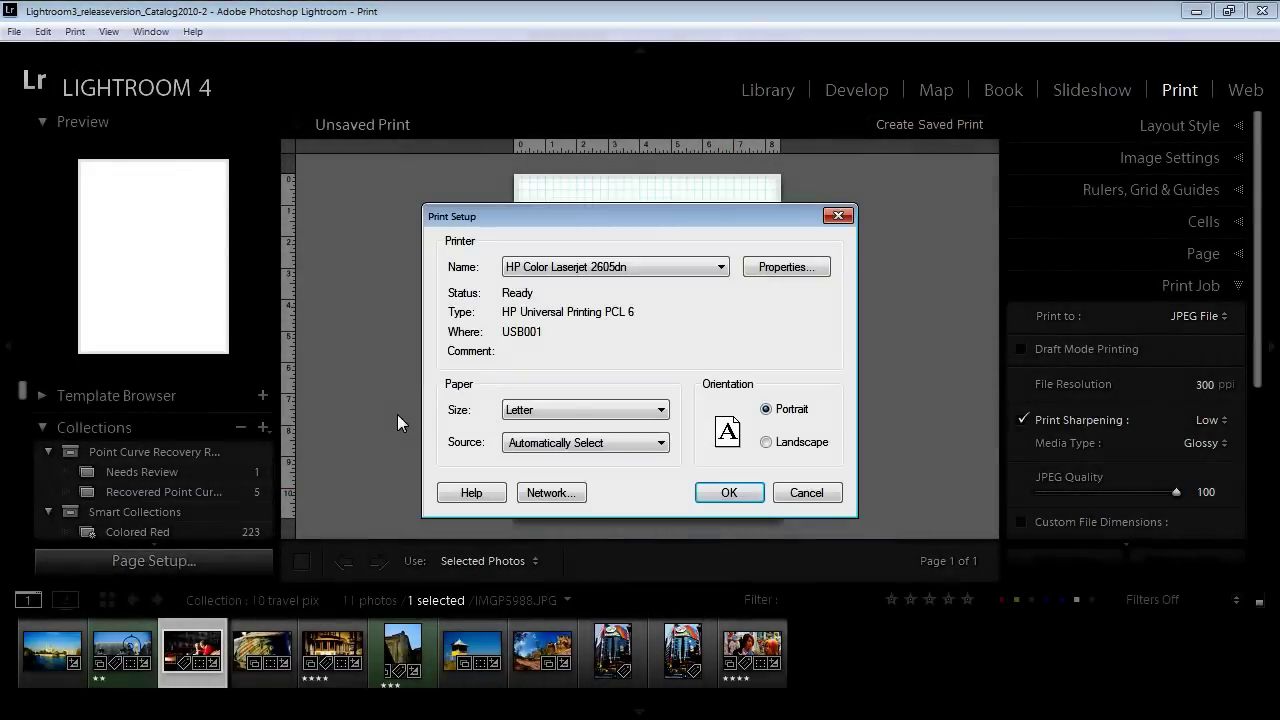
click(766, 442)
click(729, 492)
scroll(1257, 486, down, 3)
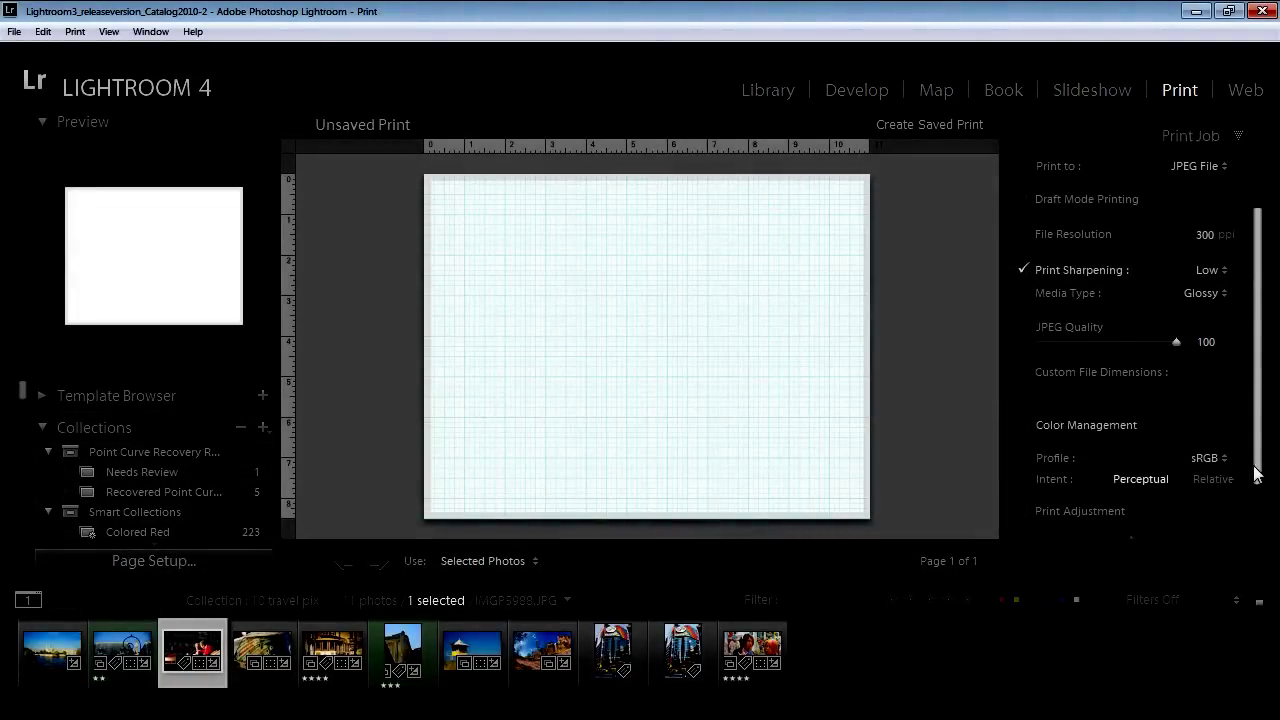
scroll(1255, 467, up, 3)
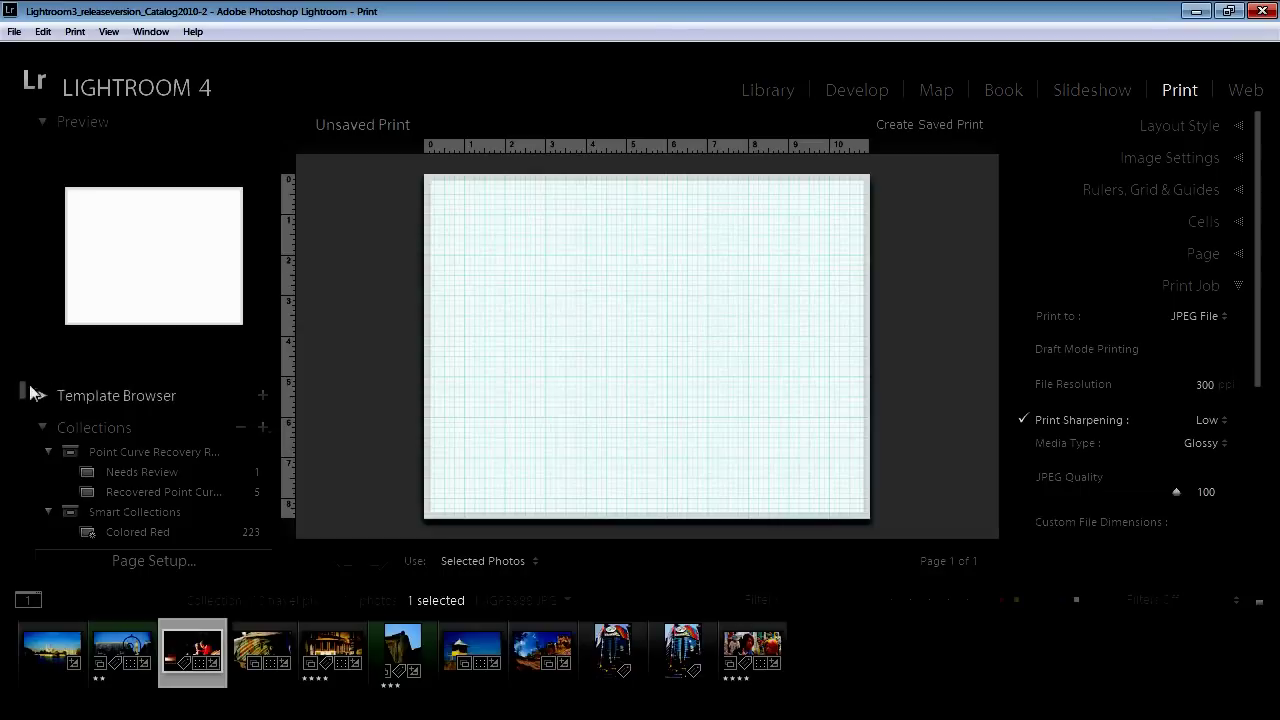
Open the queenslanders collection and browse its 34 photos in the filmstrip
drag(22, 393, 14, 524)
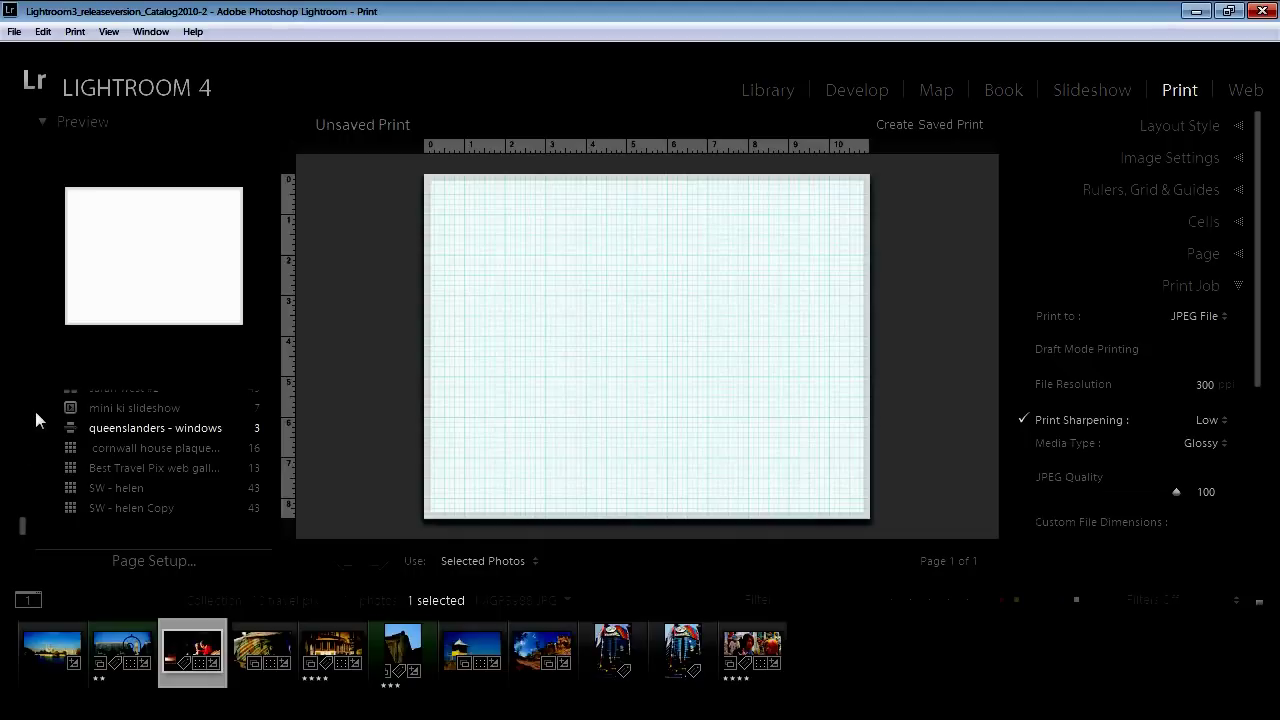
drag(20, 530, 28, 500)
click(112, 440)
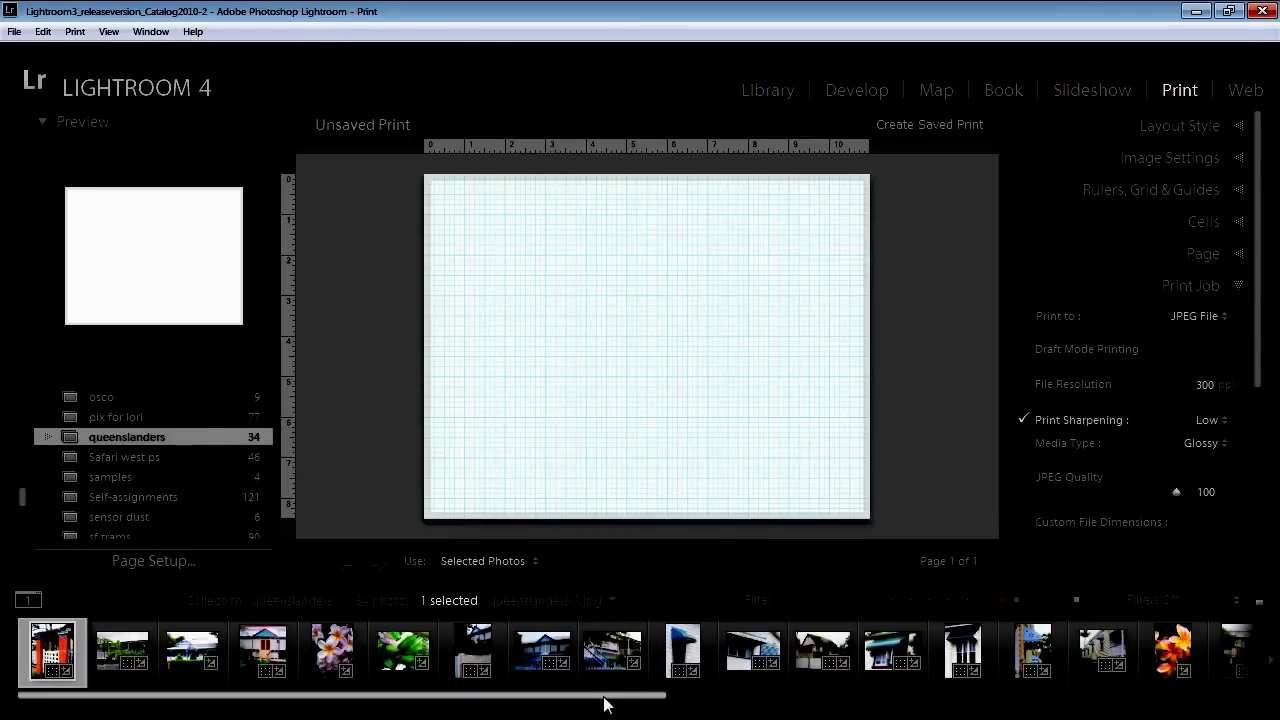
drag(604, 705, 646, 704)
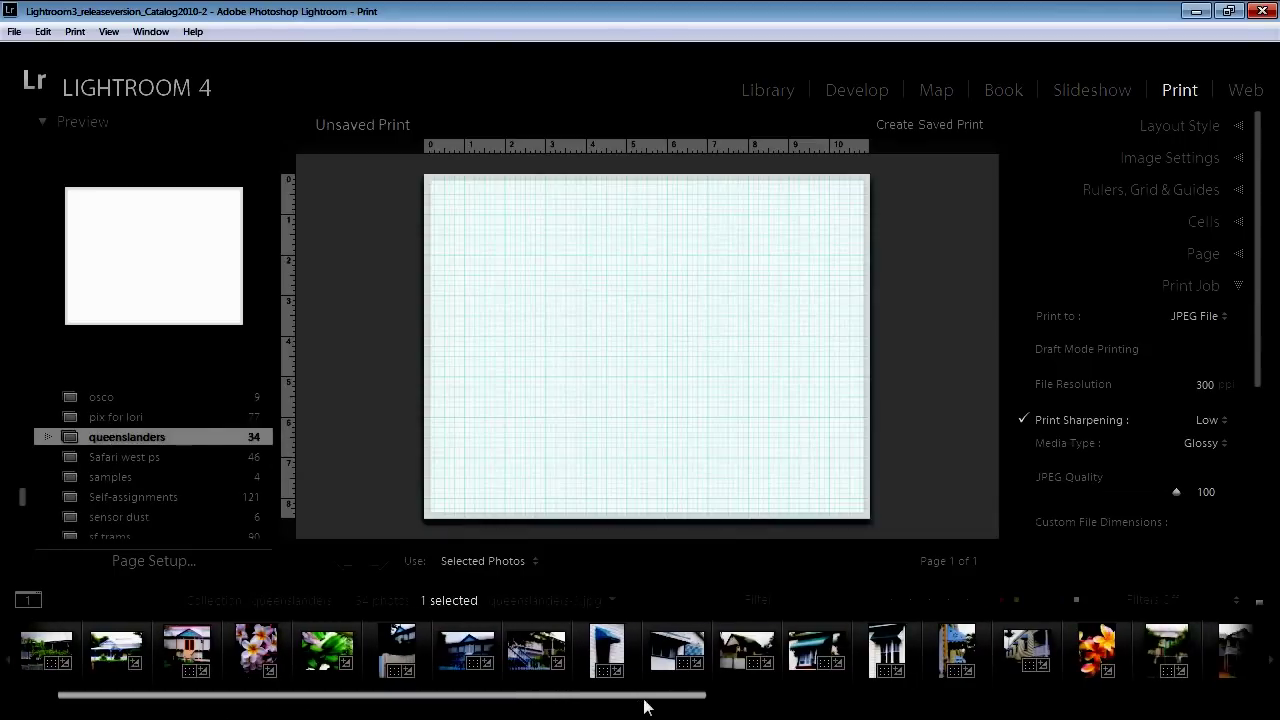
Place the window photo _IGP0012.DNG near the page's top right and resize it into a tall cell
click(1238, 127)
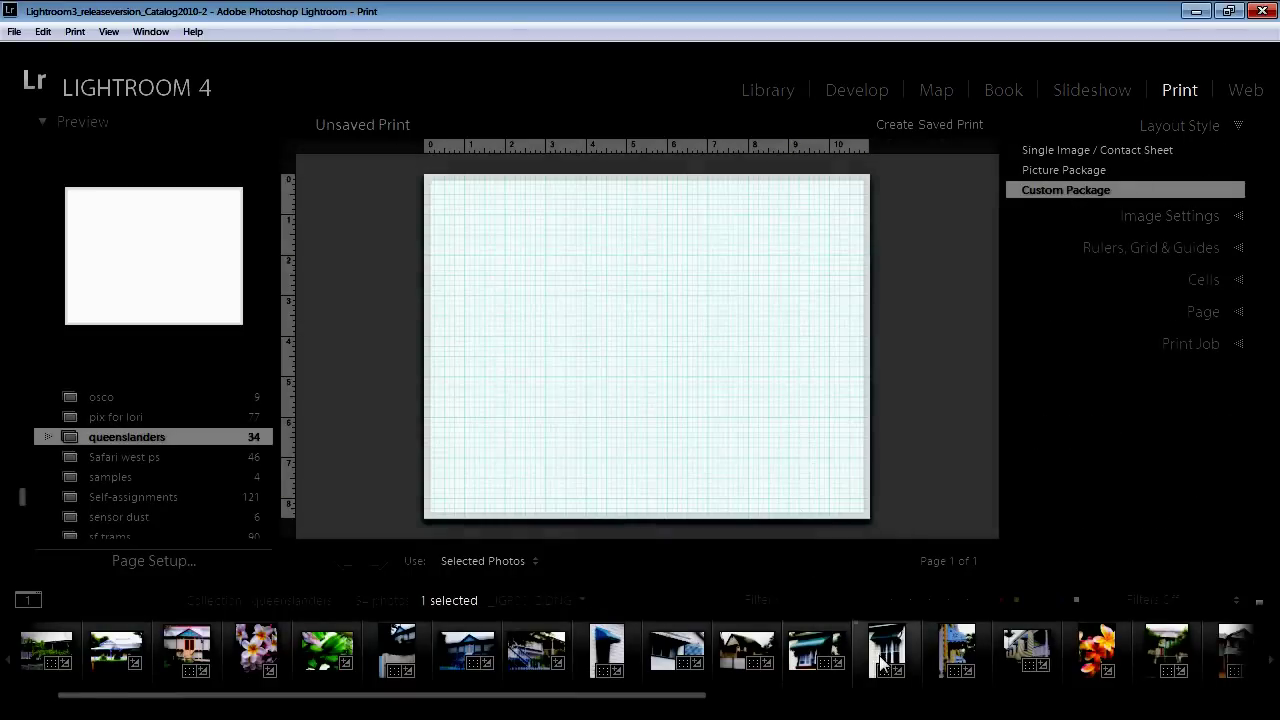
drag(888, 655, 805, 240)
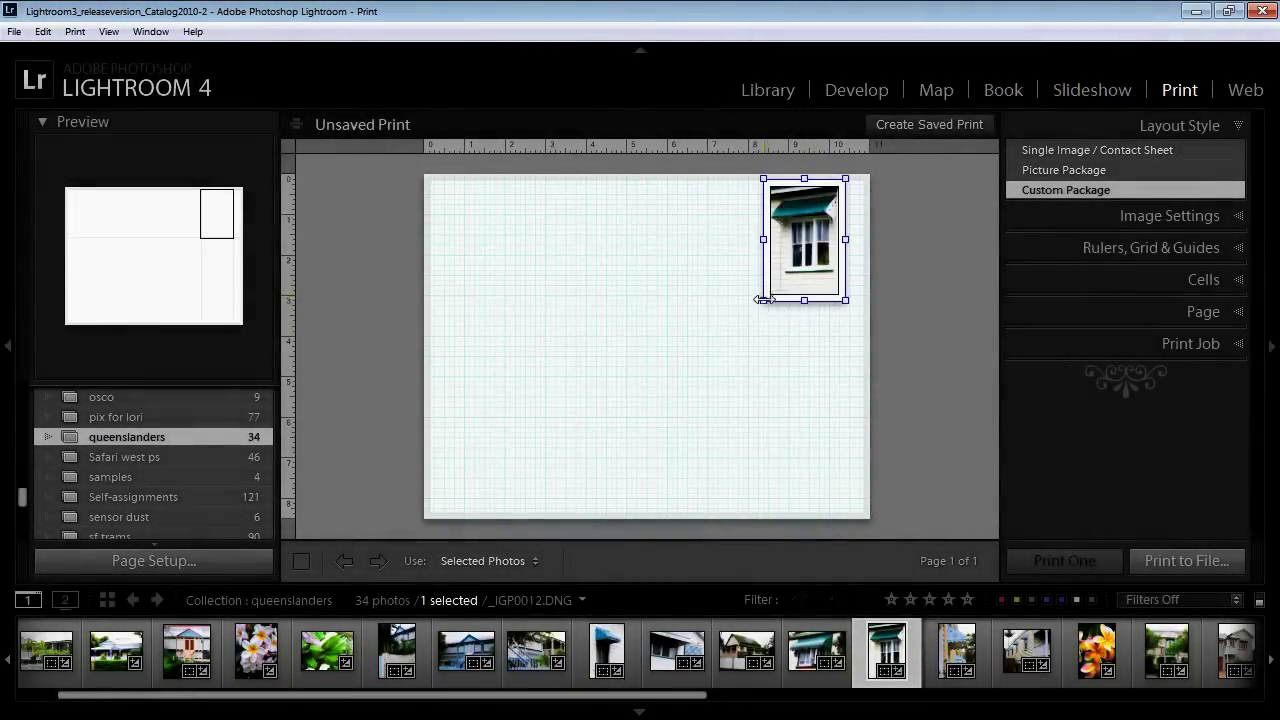
drag(759, 307, 691, 437)
drag(789, 351, 751, 386)
drag(703, 431, 772, 385)
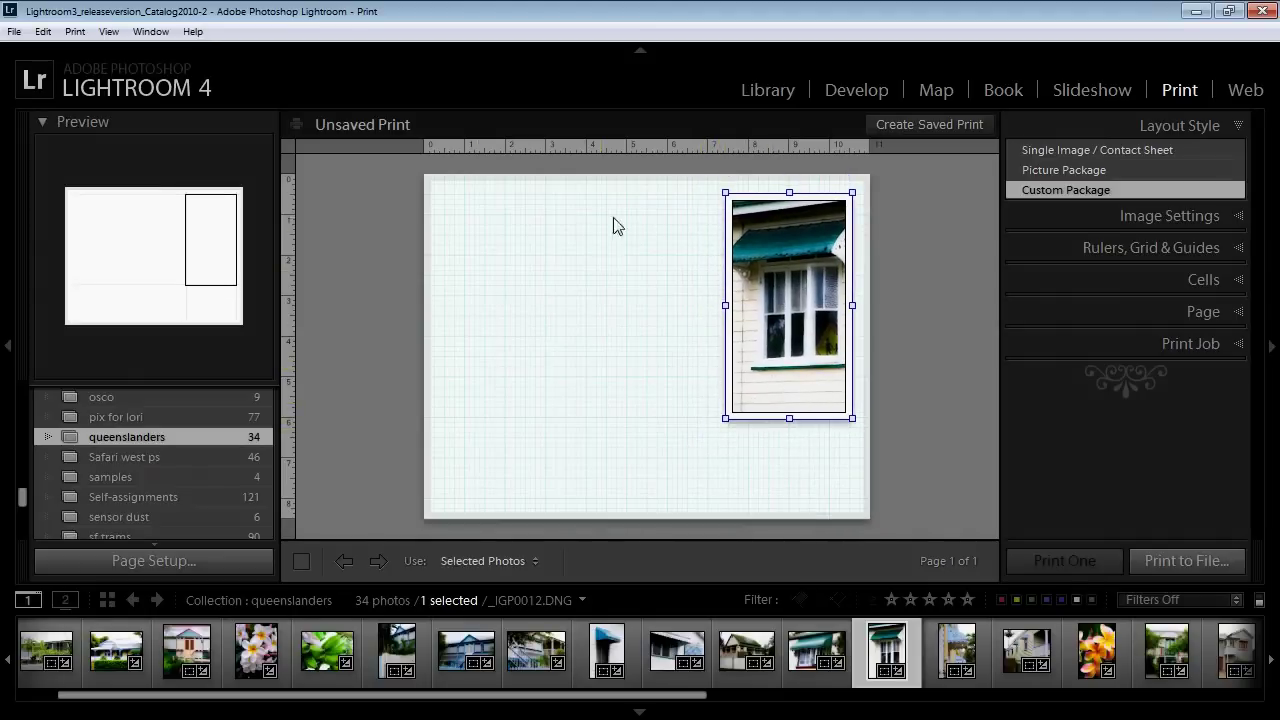
click(725, 311)
drag(725, 311, 733, 307)
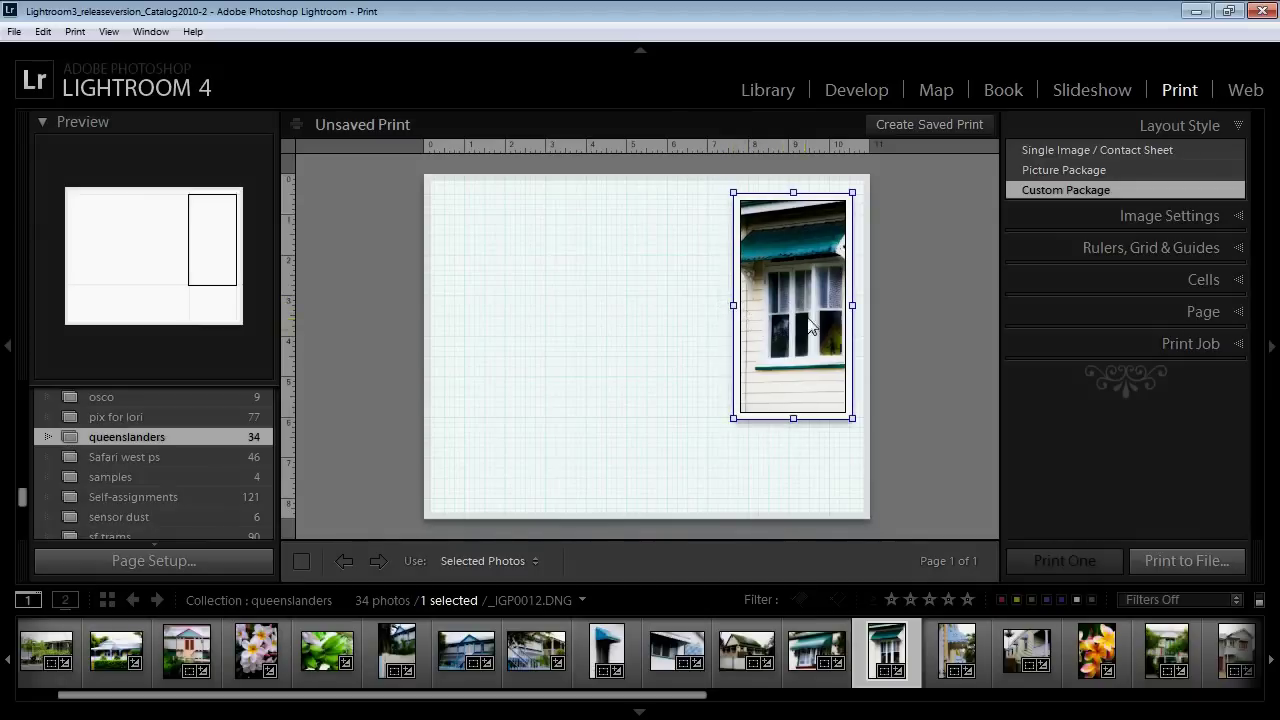
Turn off Photo Border so the window photo fills its cell
click(1240, 218)
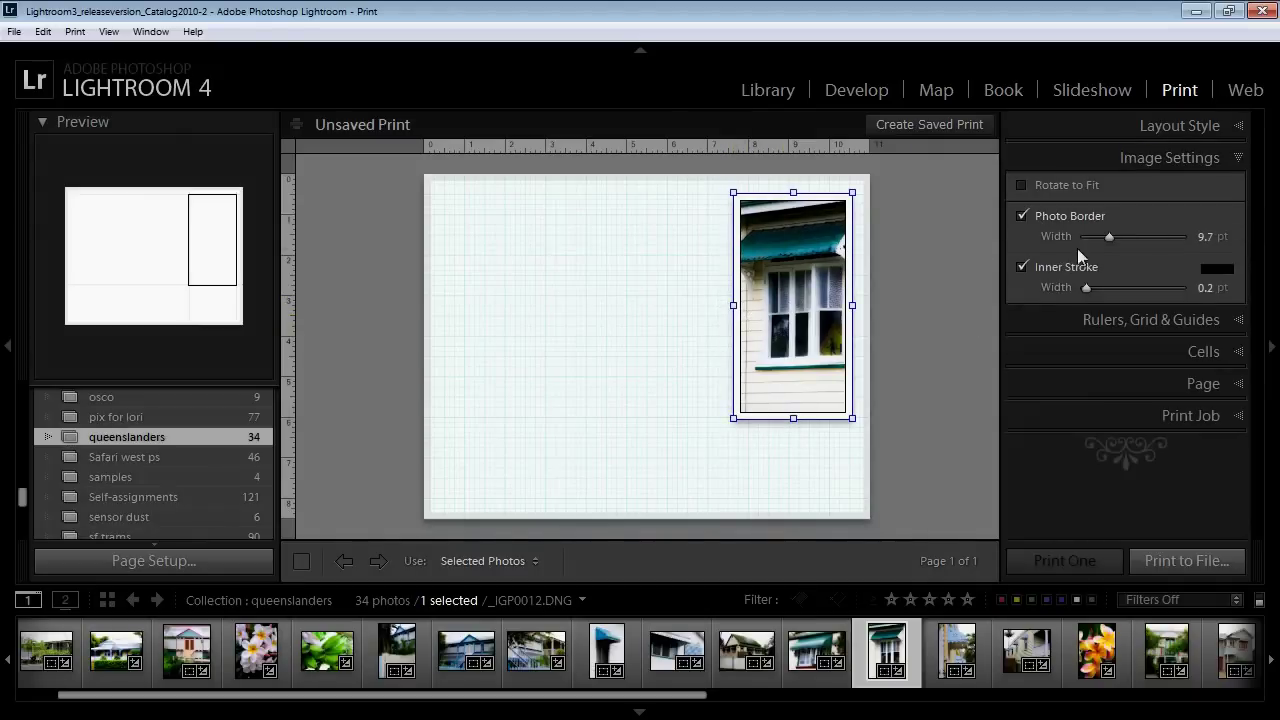
click(1022, 216)
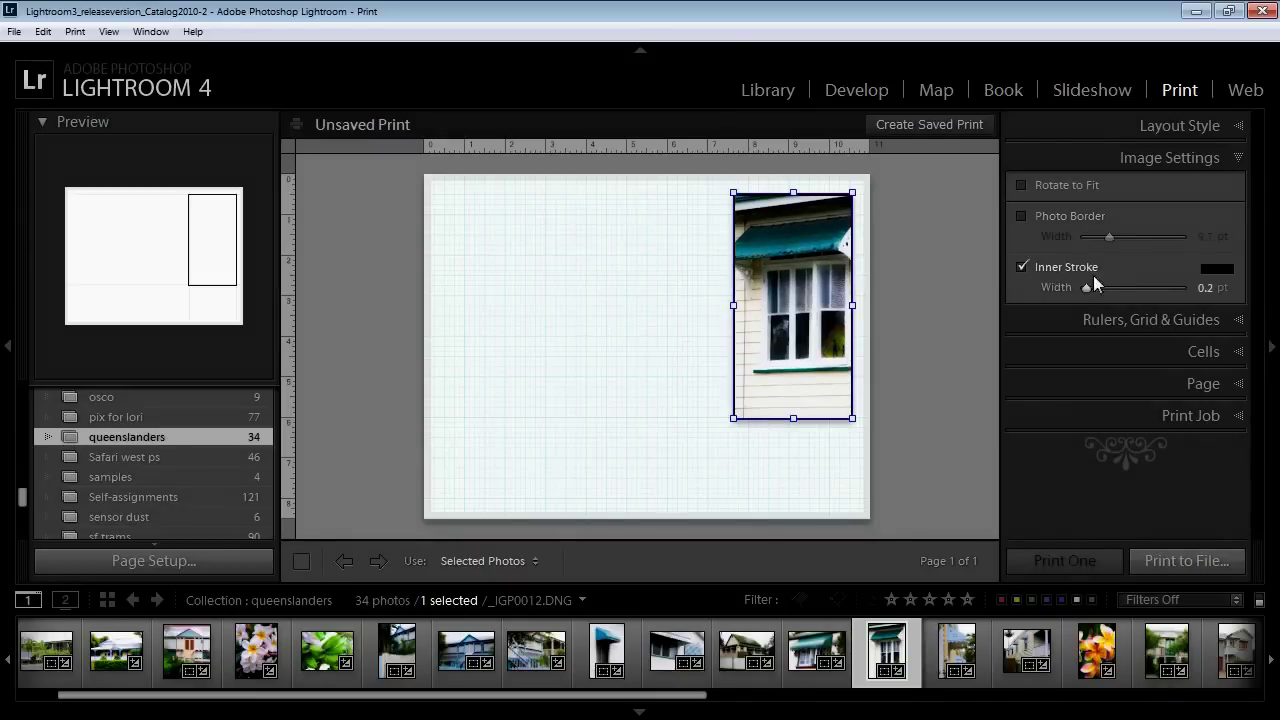
click(702, 406)
Toggle Show Guides off and back on to preview the page
click(1238, 320)
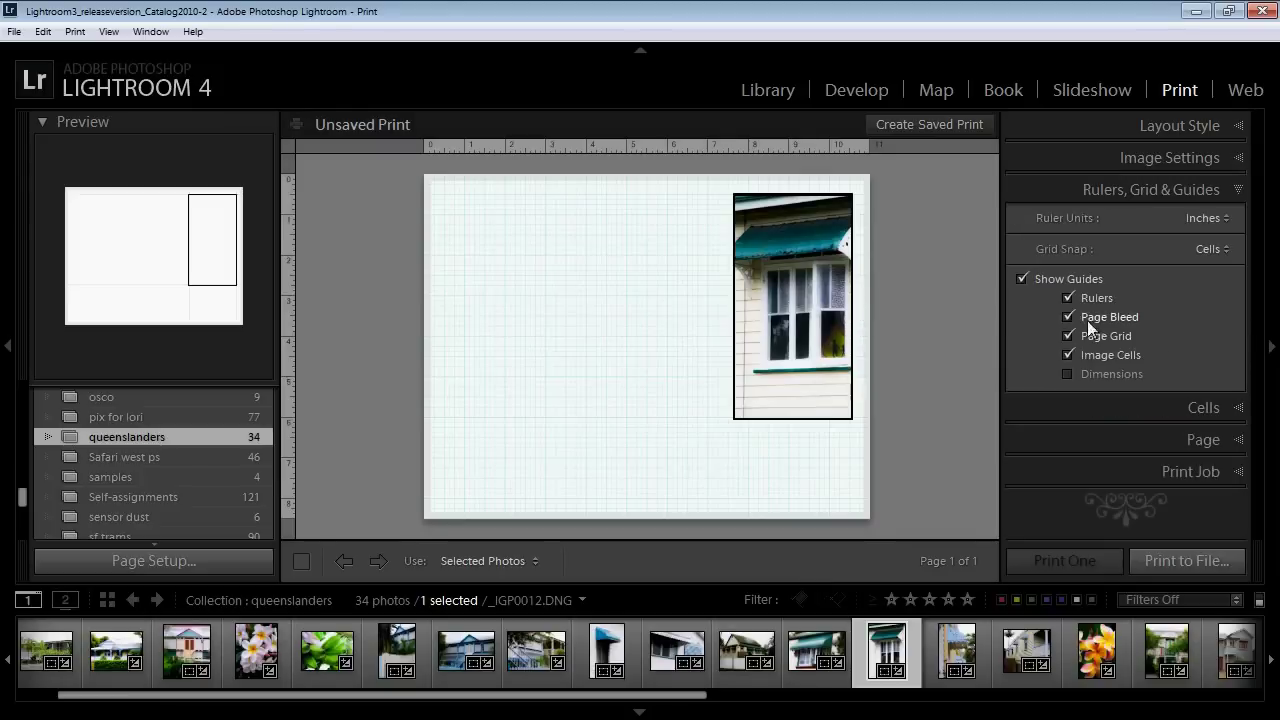
click(1021, 278)
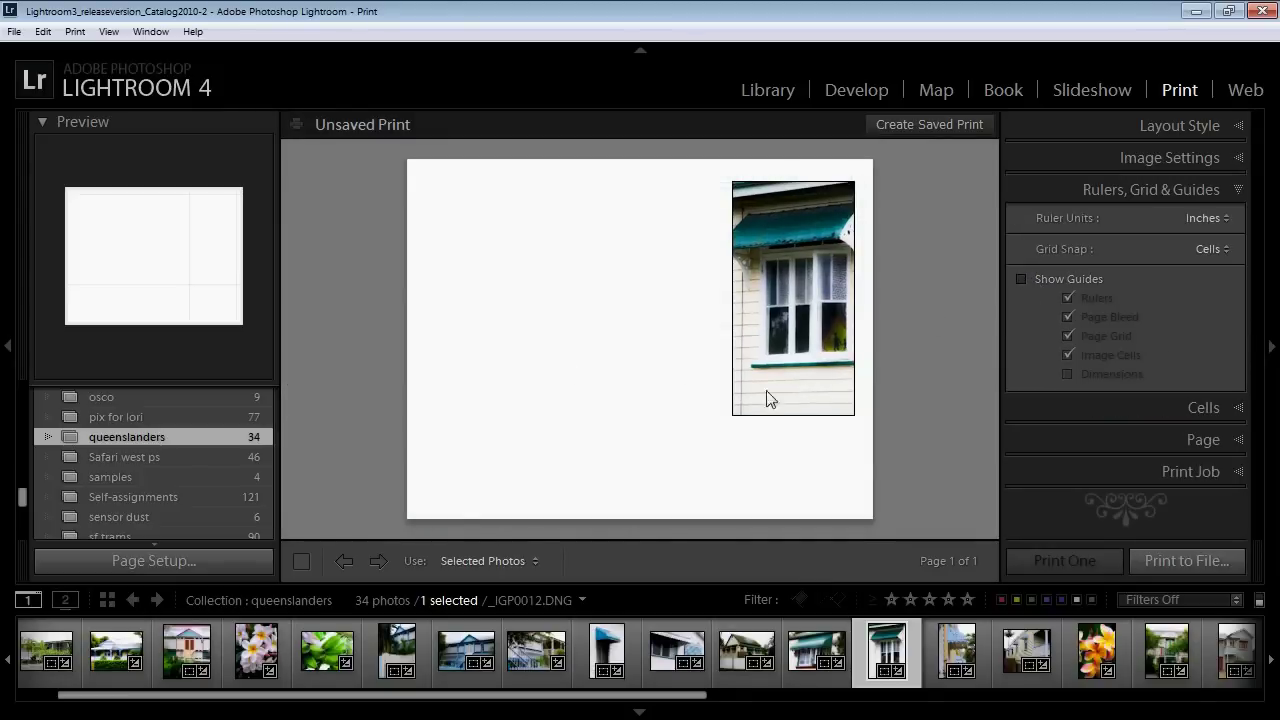
click(1021, 279)
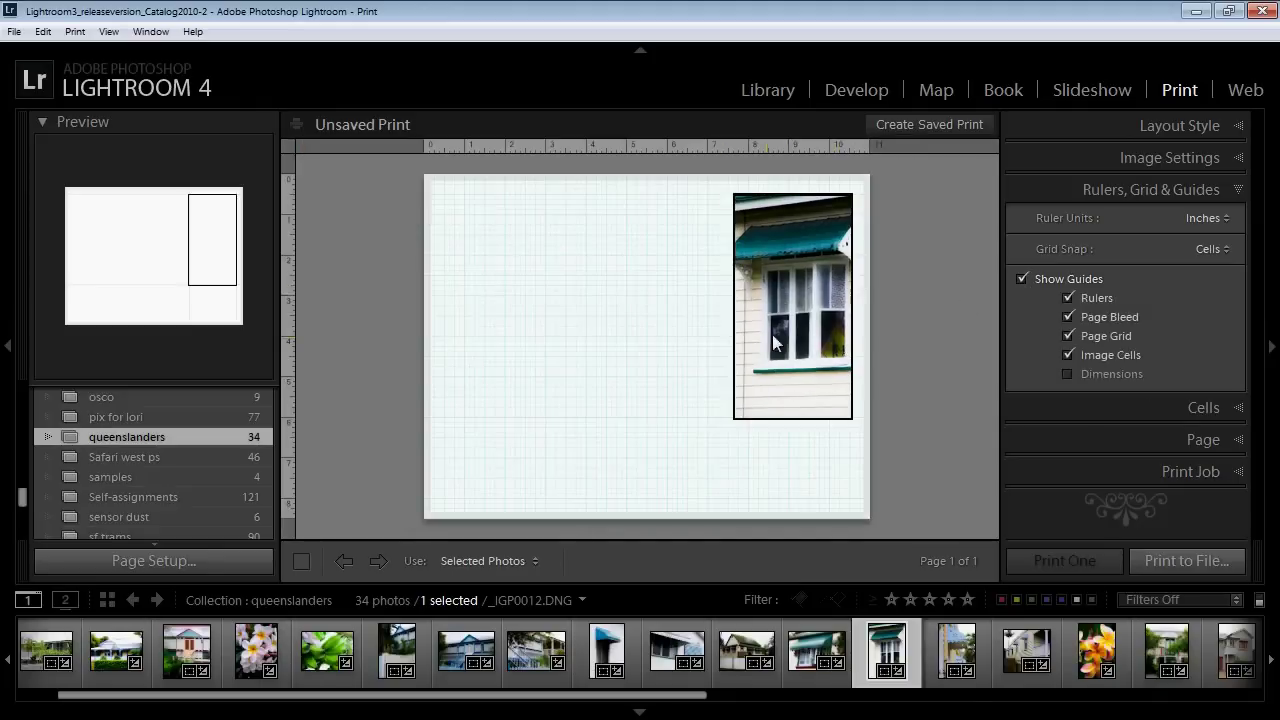
click(815, 373)
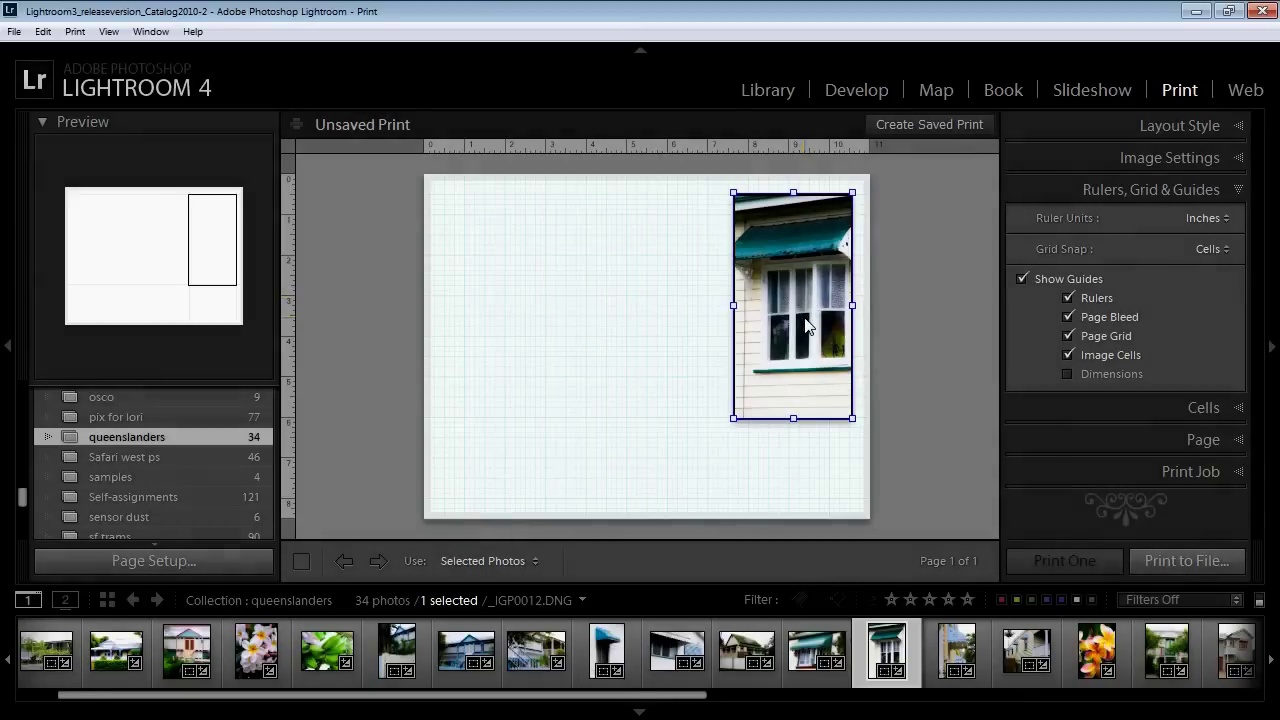
Alt-drag to duplicate the window photo cell and set Grid Snap to Grid
drag(806, 325, 510, 343)
click(1207, 249)
click(1168, 316)
drag(523, 282, 538, 270)
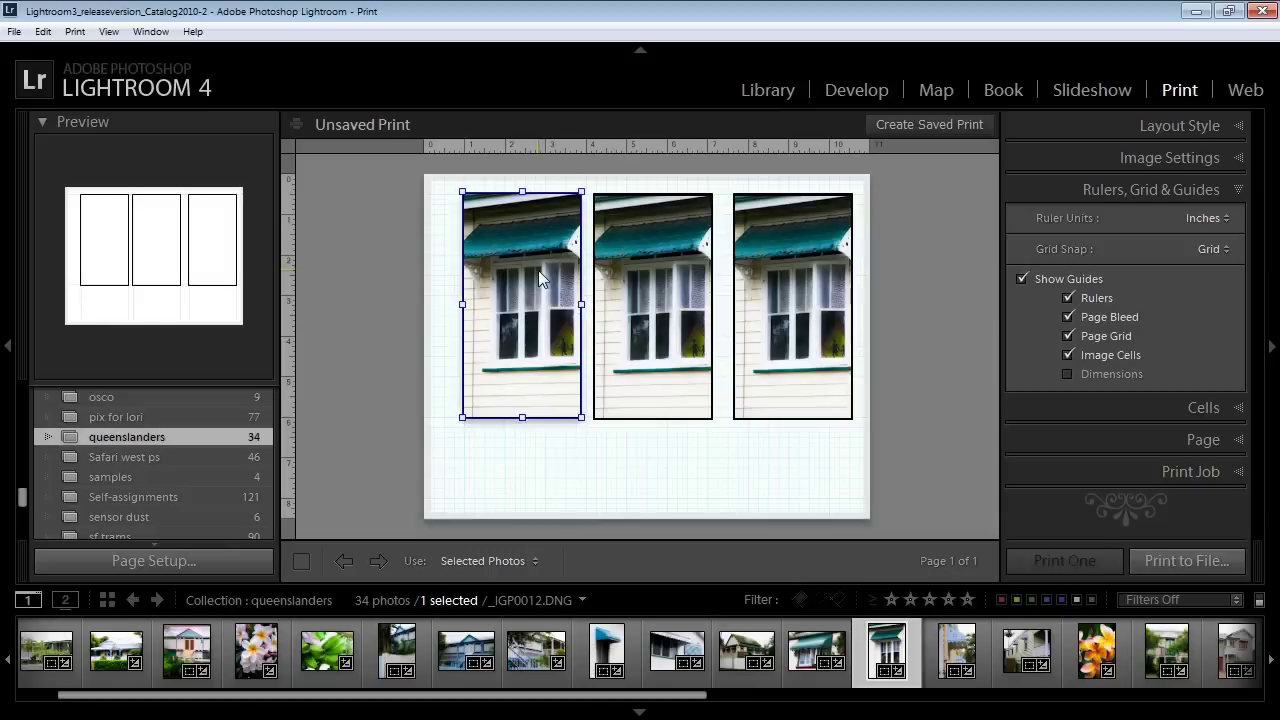
Nudge the three cells to even spacing and toggle the guides to check
click(664, 283)
drag(812, 284, 805, 283)
drag(540, 294, 526, 295)
drag(677, 322, 672, 322)
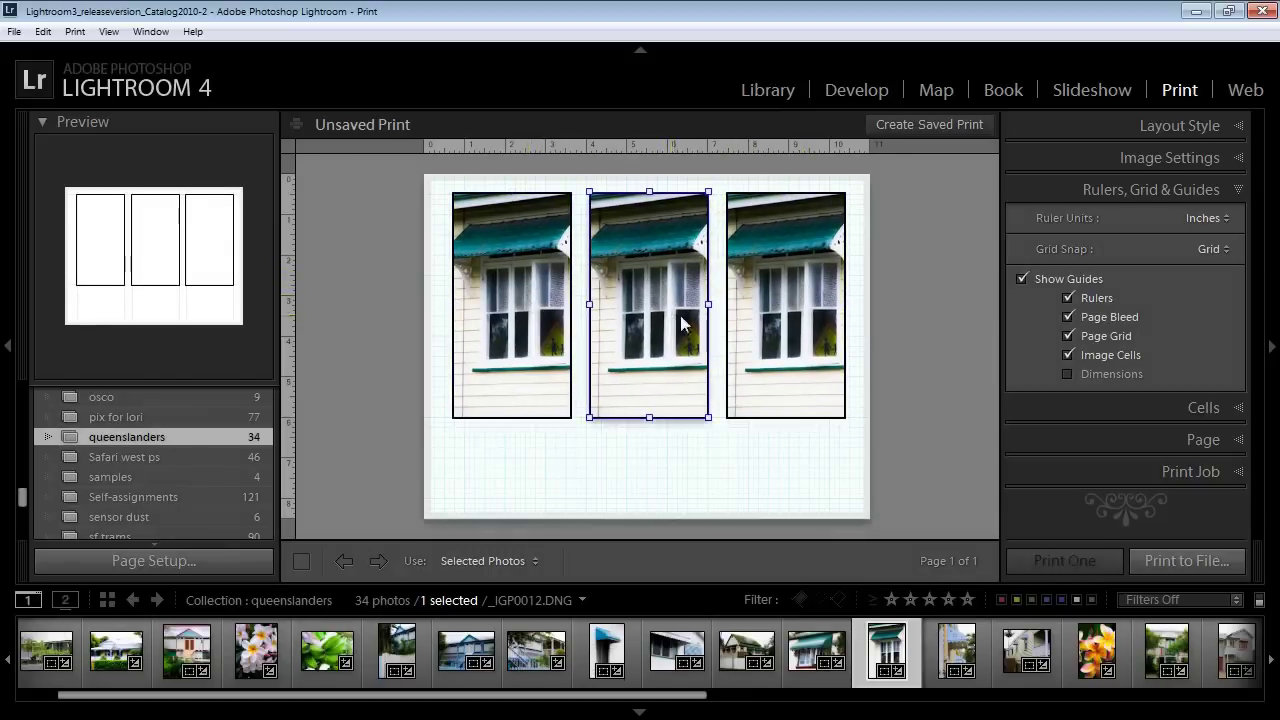
click(763, 335)
click(808, 474)
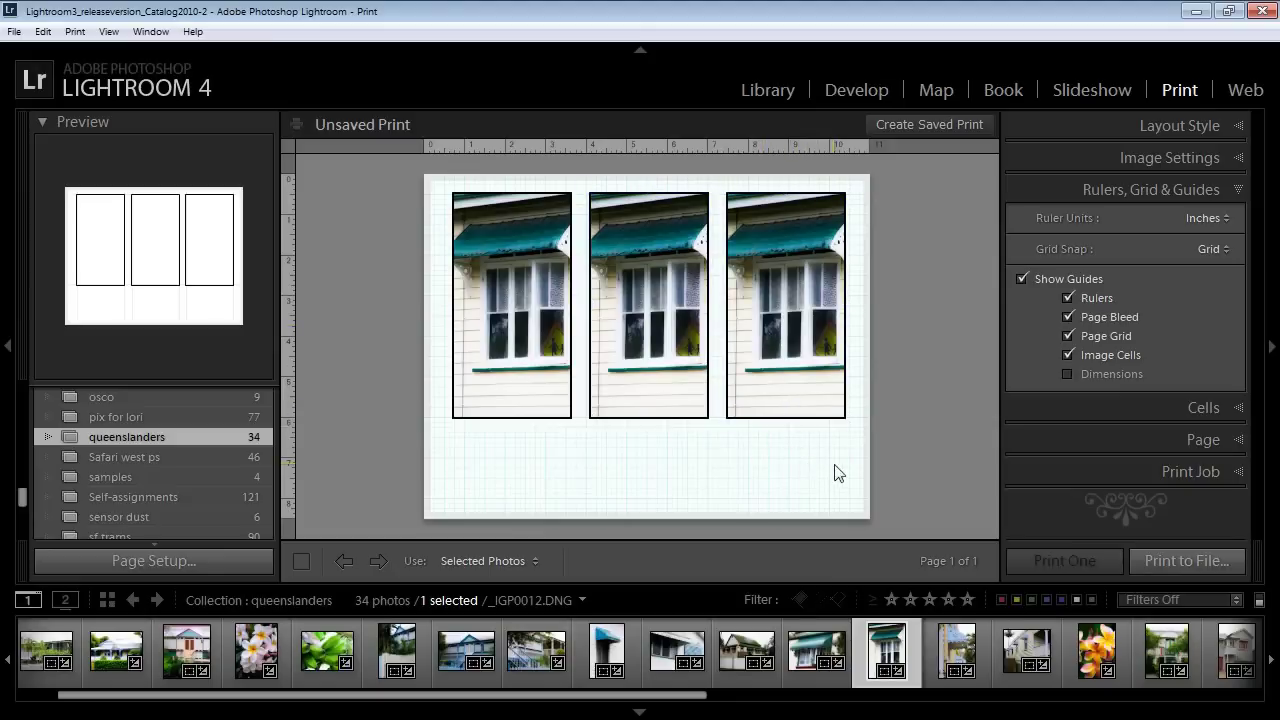
click(1021, 279)
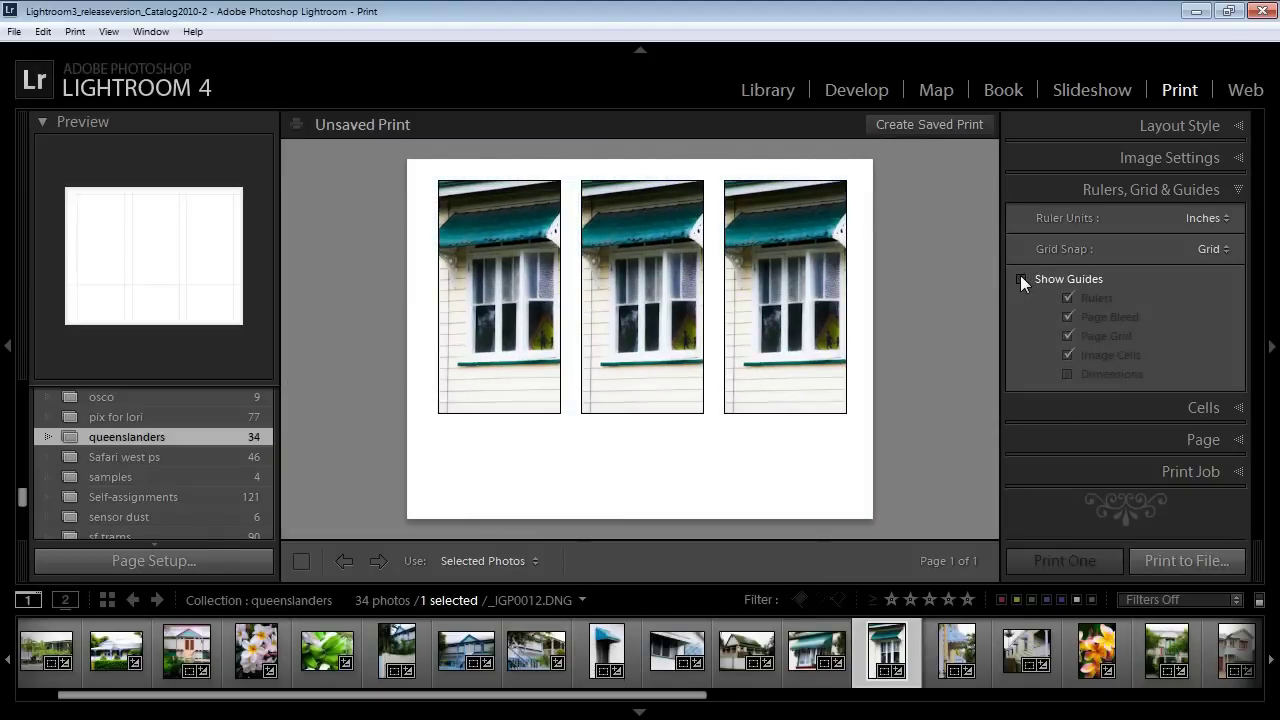
click(1021, 279)
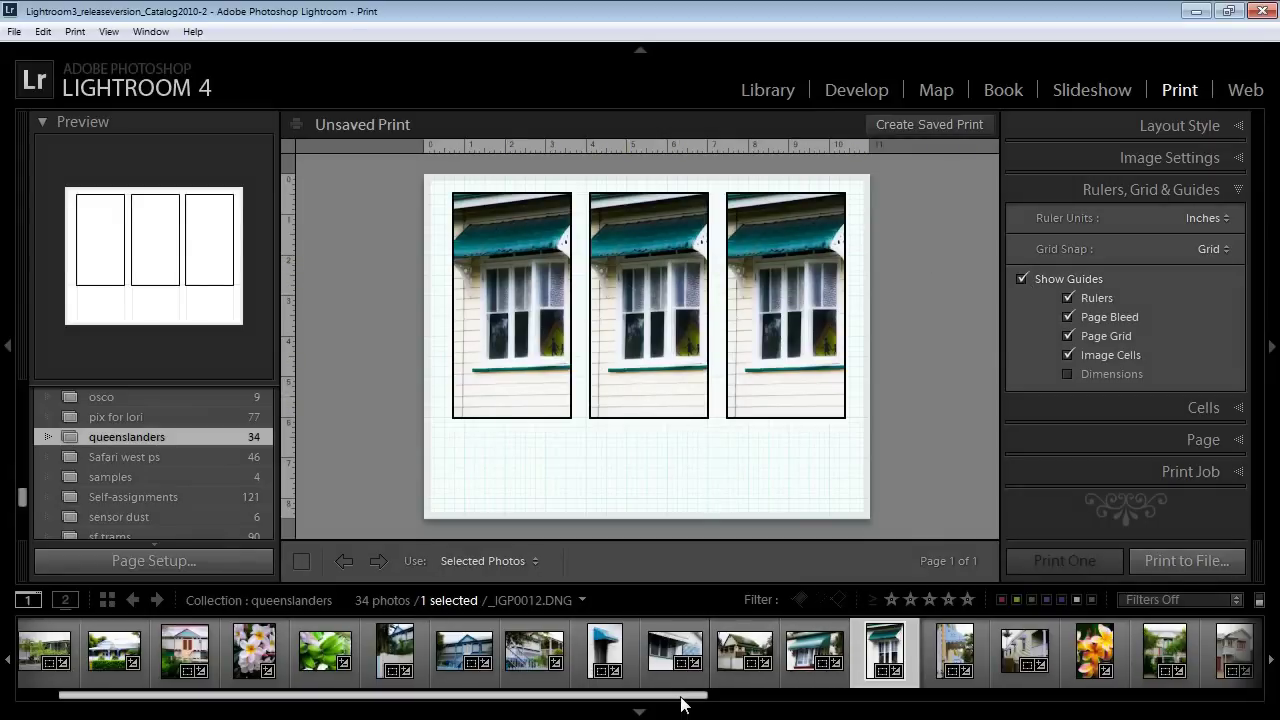
Drop _IGP0014 and two other window photos into the cells: blue, grey and red awnings
drag(682, 700, 820, 714)
click(692, 650)
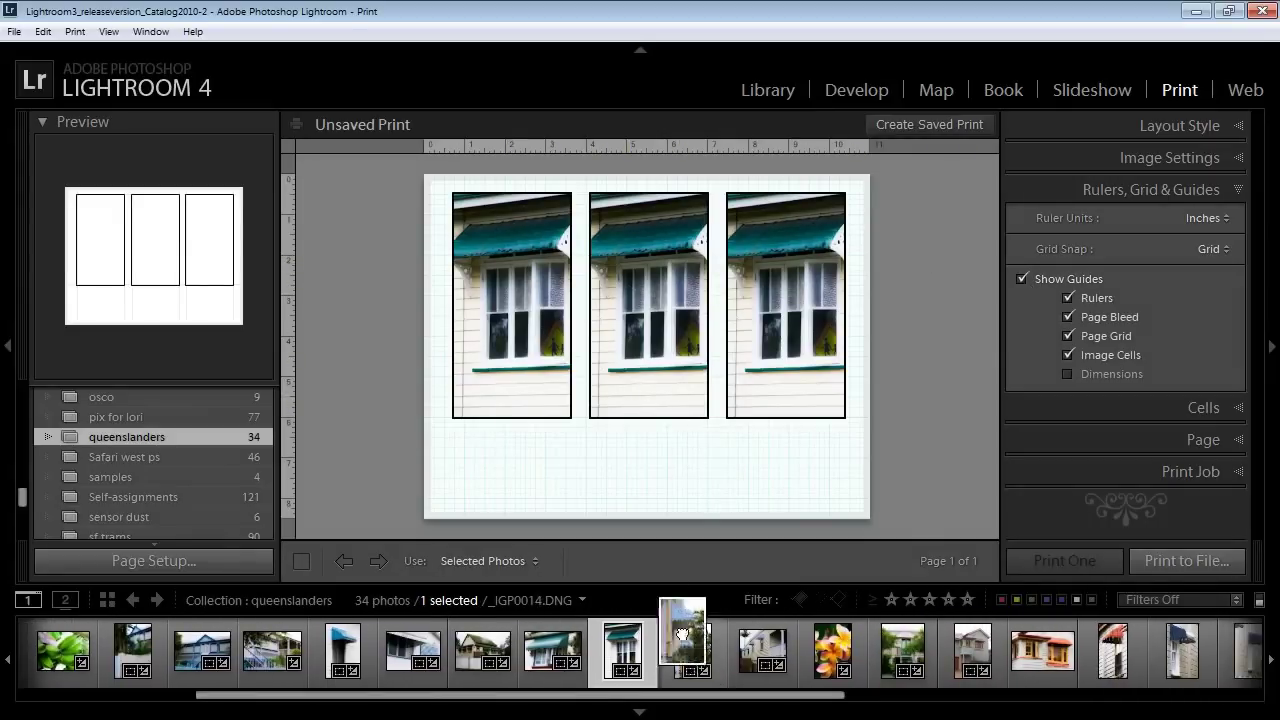
drag(658, 306, 656, 308)
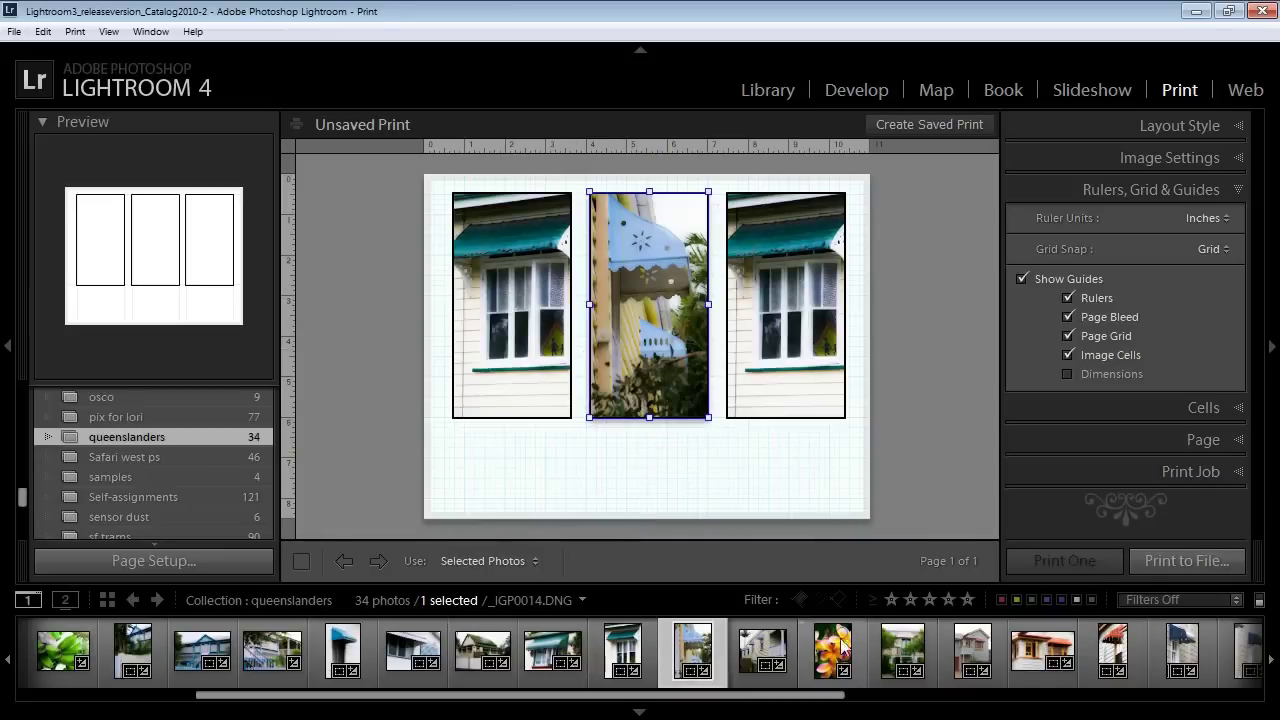
drag(788, 703, 963, 706)
drag(840, 660, 512, 305)
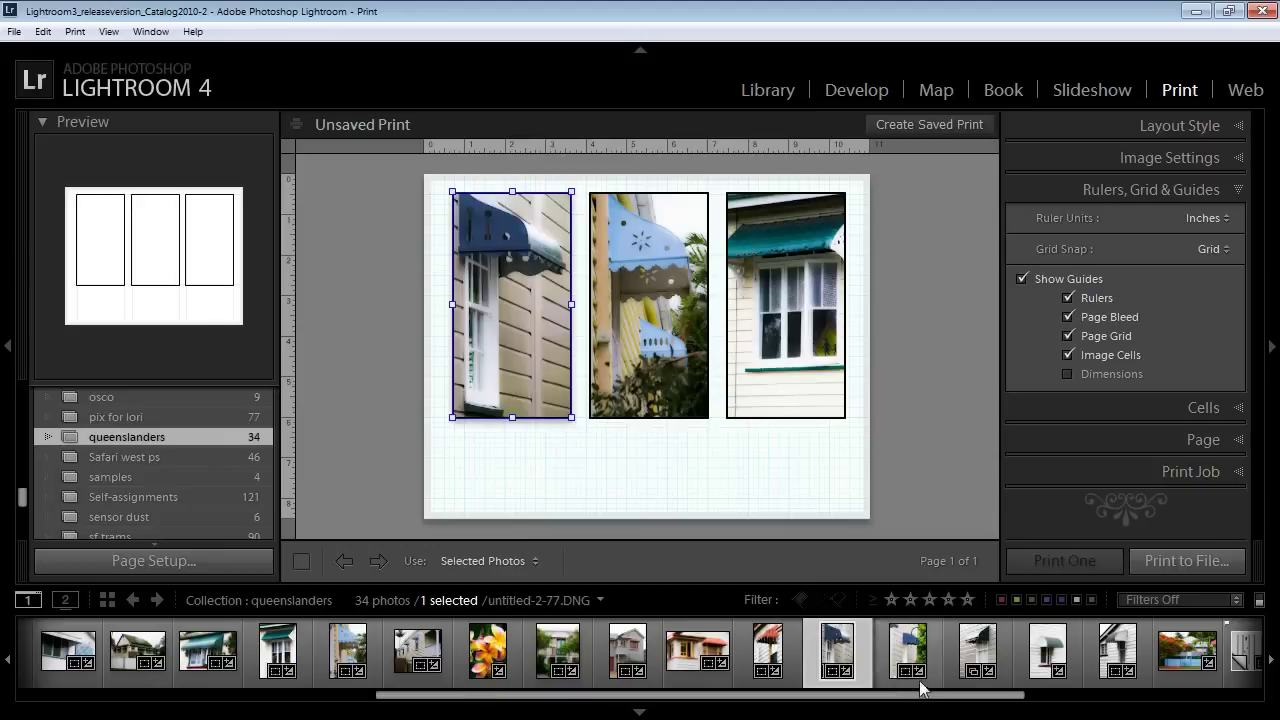
click(945, 660)
drag(600, 670, 781, 330)
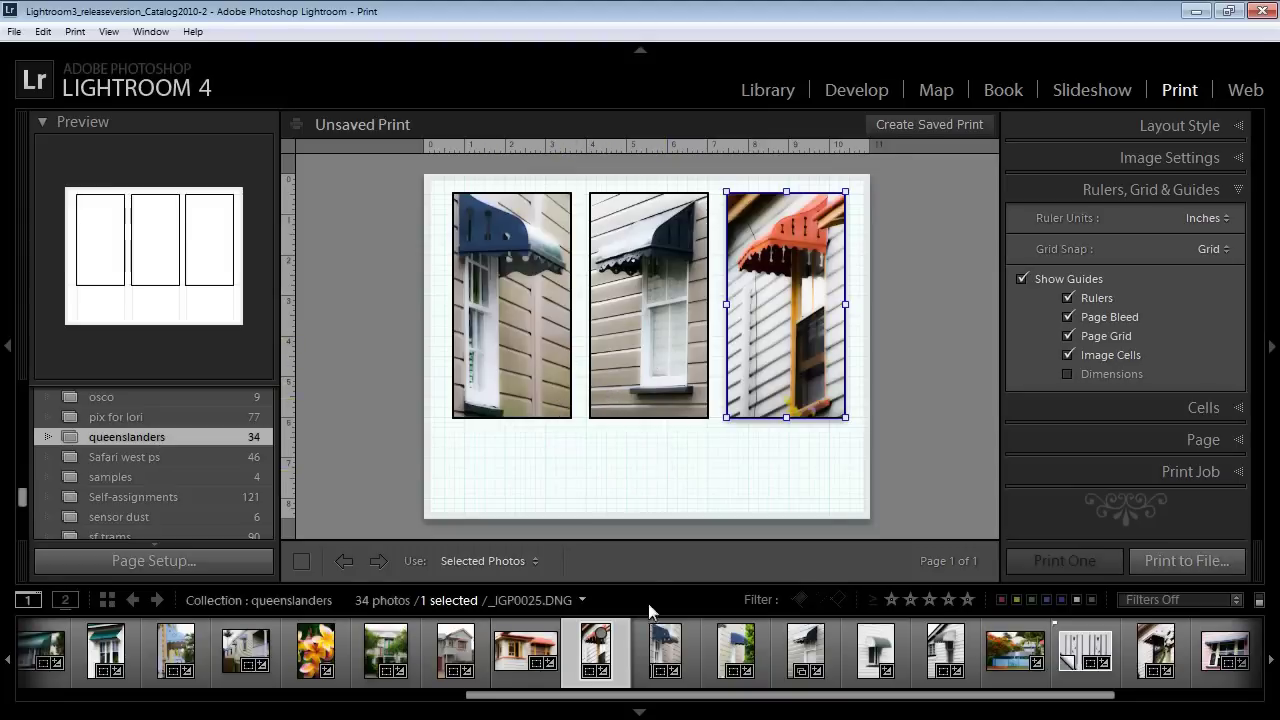
drag(511, 696, 270, 690)
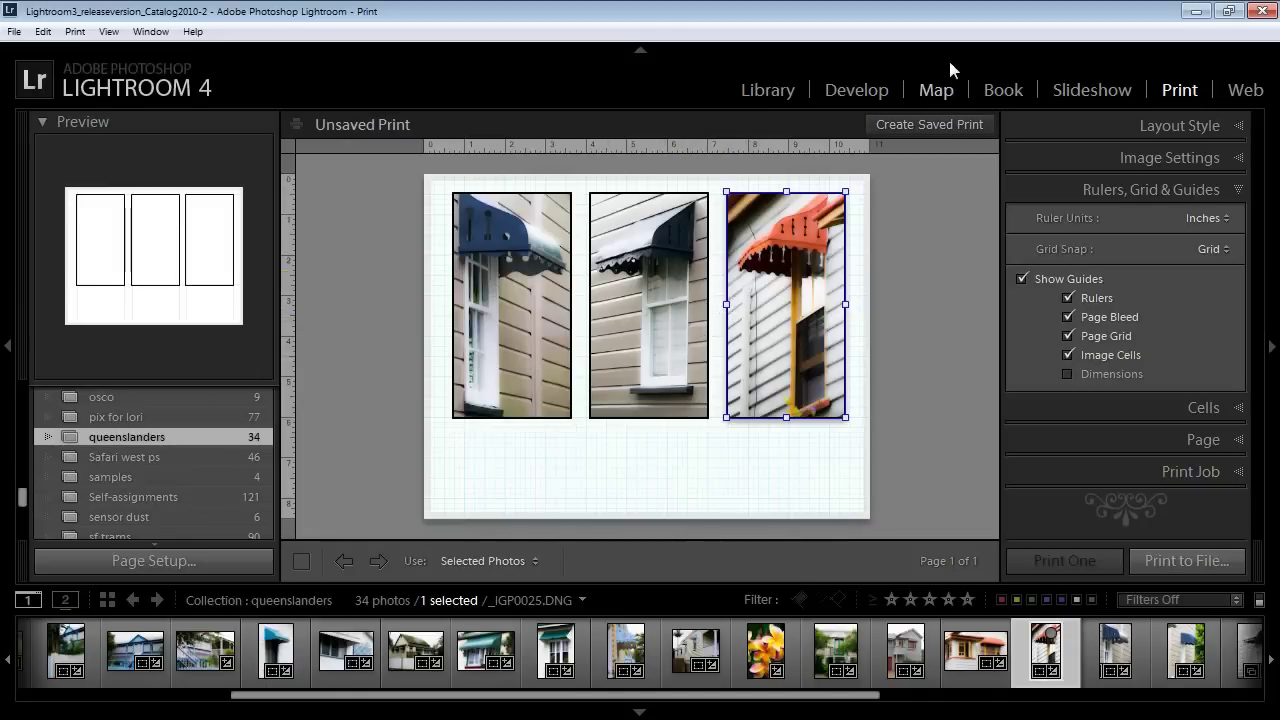
Create a saved print named 'windows' from the triptych layout
click(908, 125)
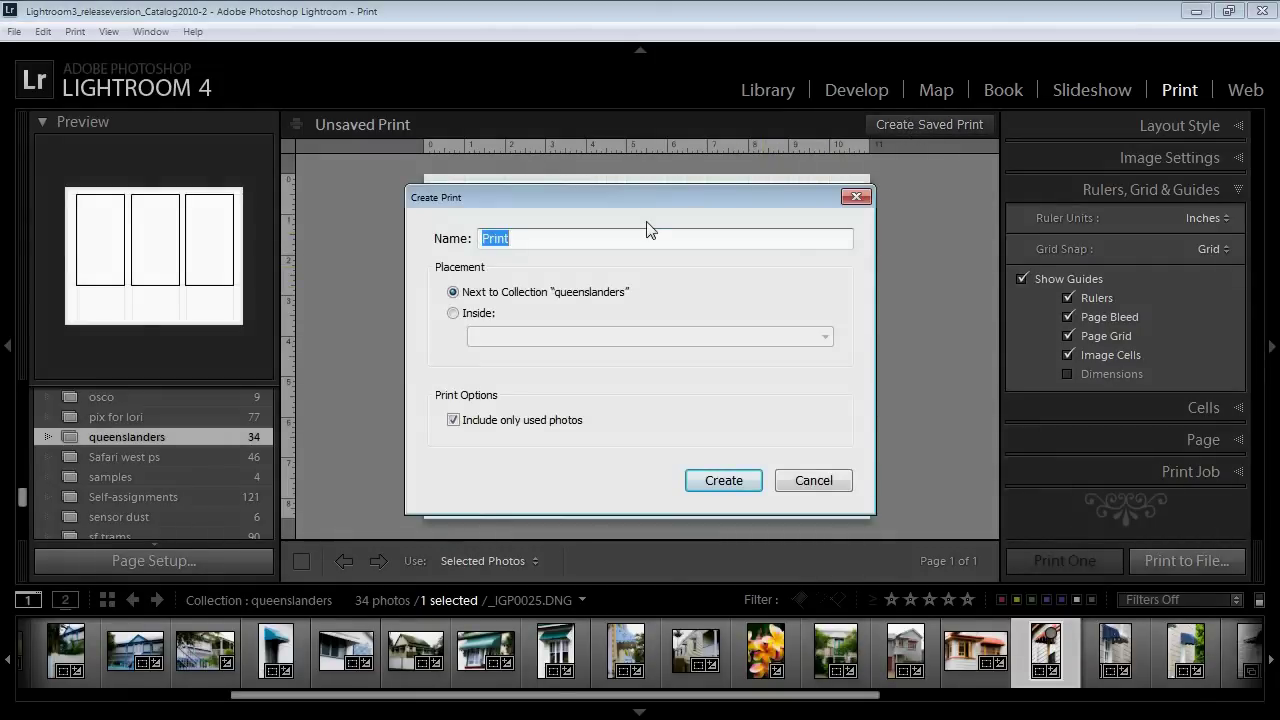
text(windows)
click(729, 487)
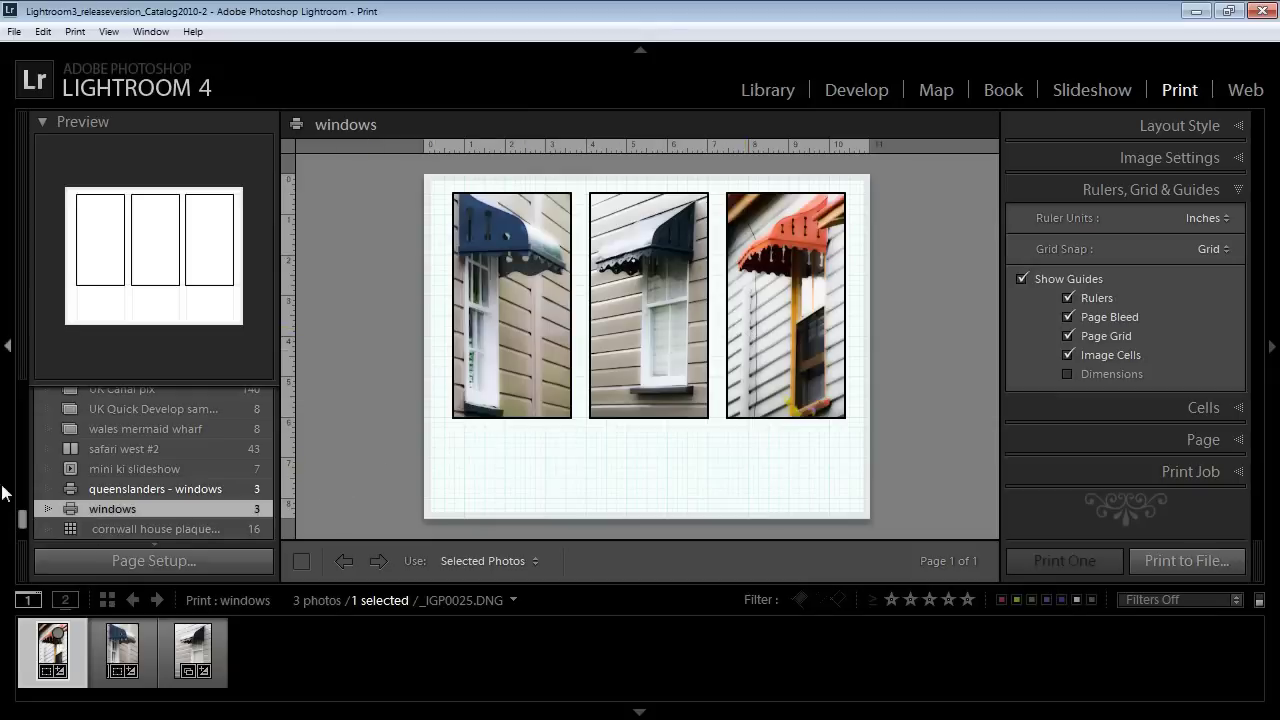
Save the layout as user template 'Triptych-vertical' after 'Triptych' proved already taken
drag(19, 514, 31, 369)
click(45, 427)
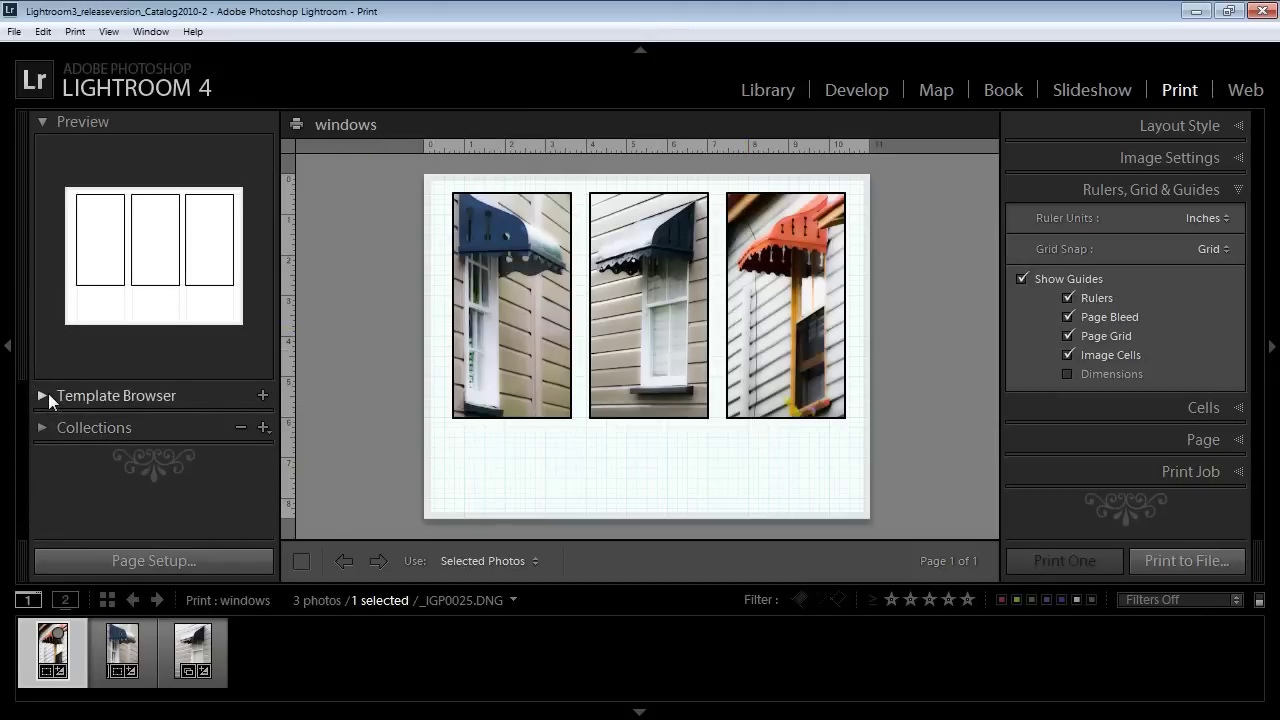
click(261, 396)
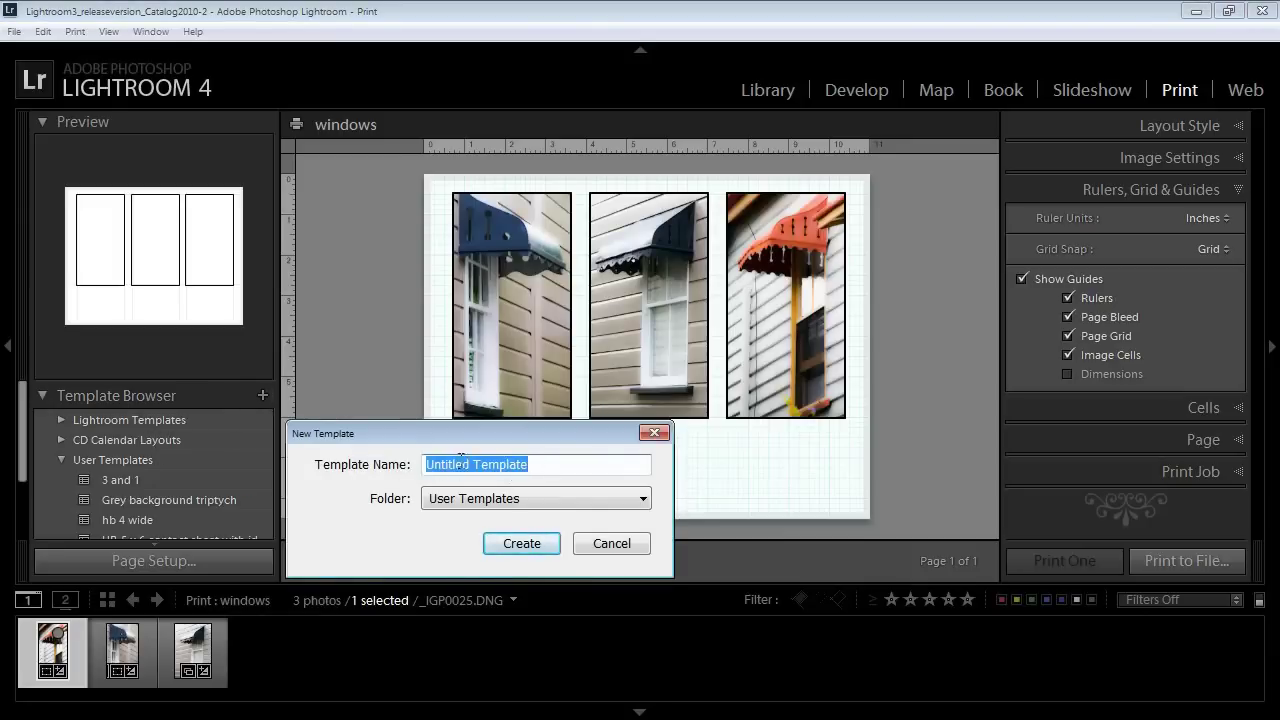
text(Triptych)
click(510, 542)
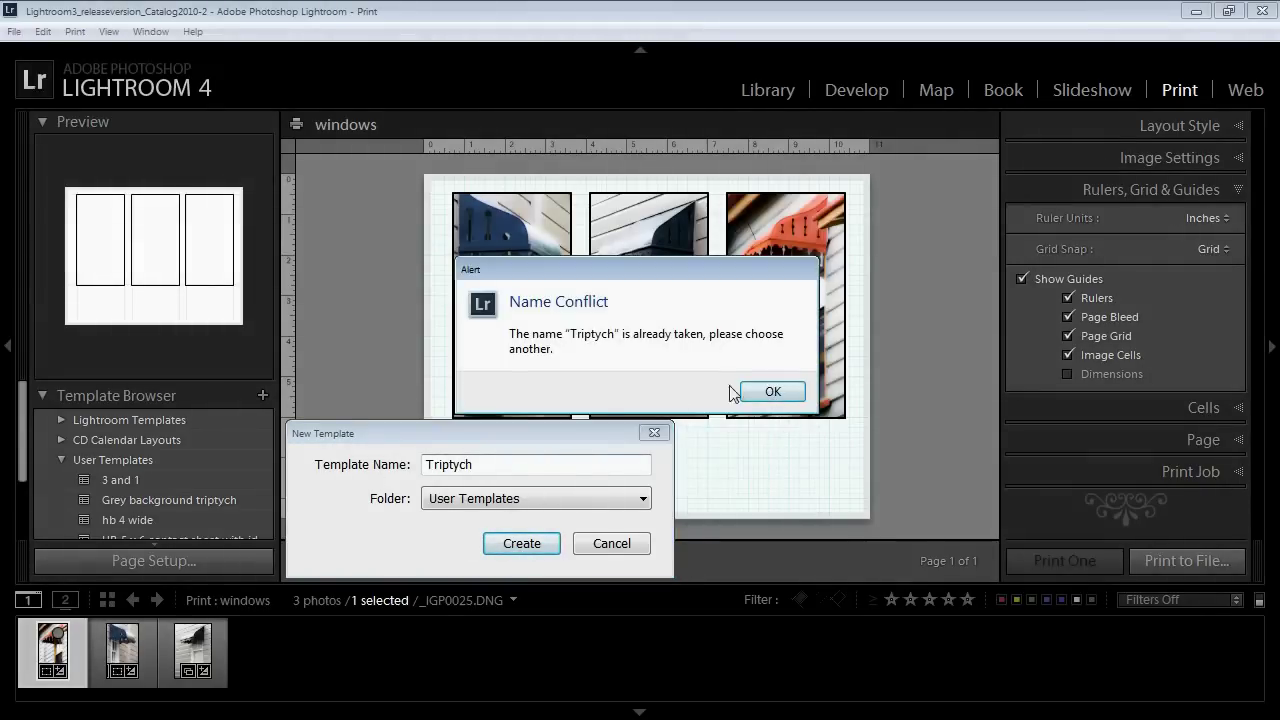
click(773, 391)
click(485, 461)
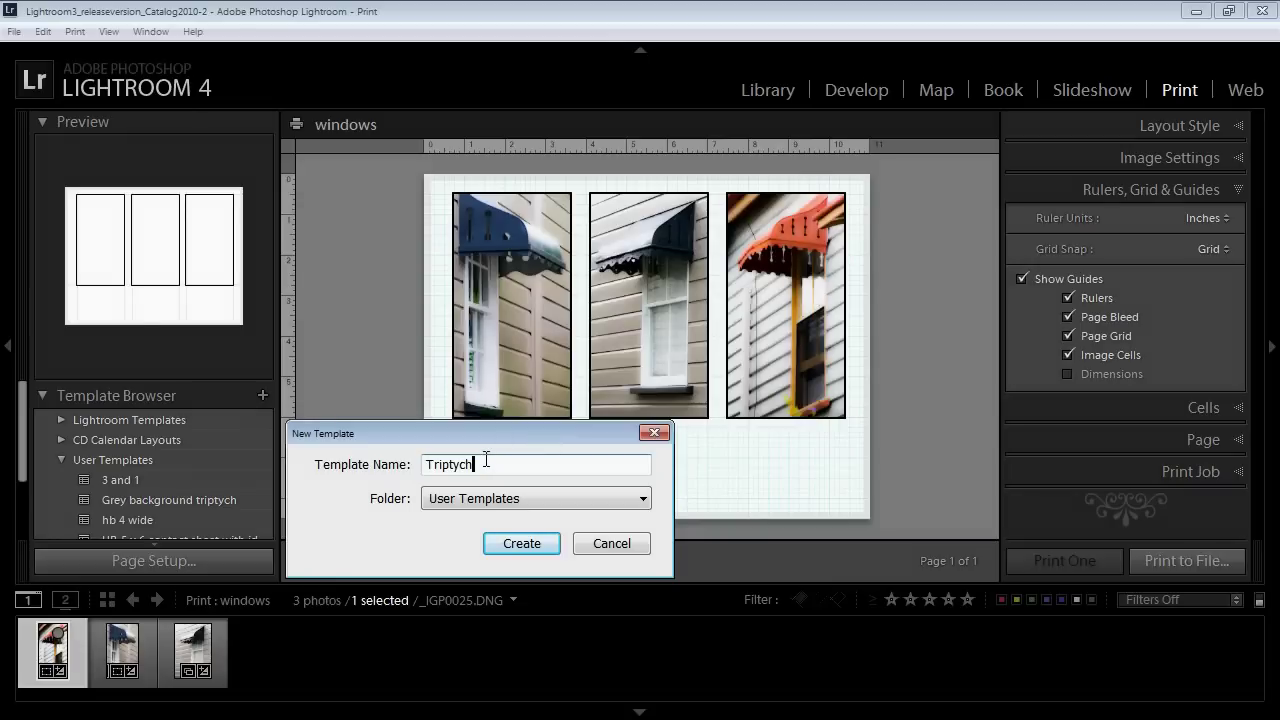
text(-vertical)
click(530, 547)
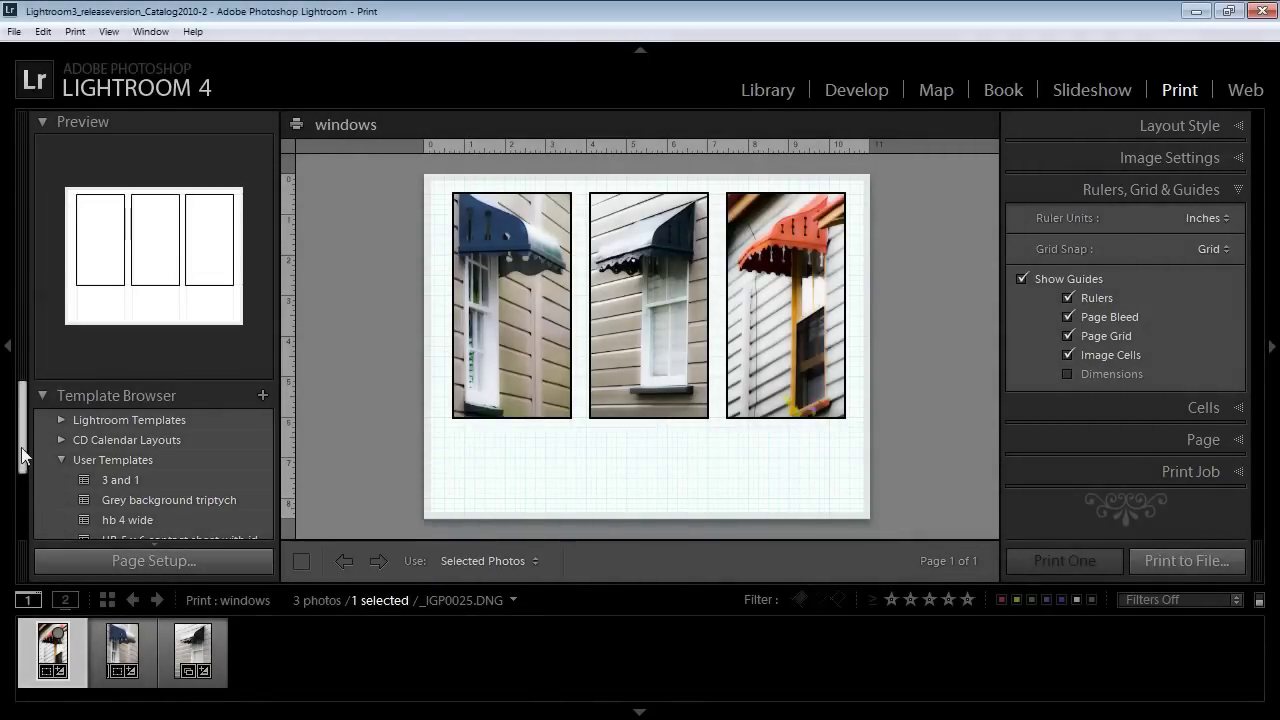
Apply the Triptych-vertical user template and switch to the pick of rome collection
scroll(20, 471, down, 3)
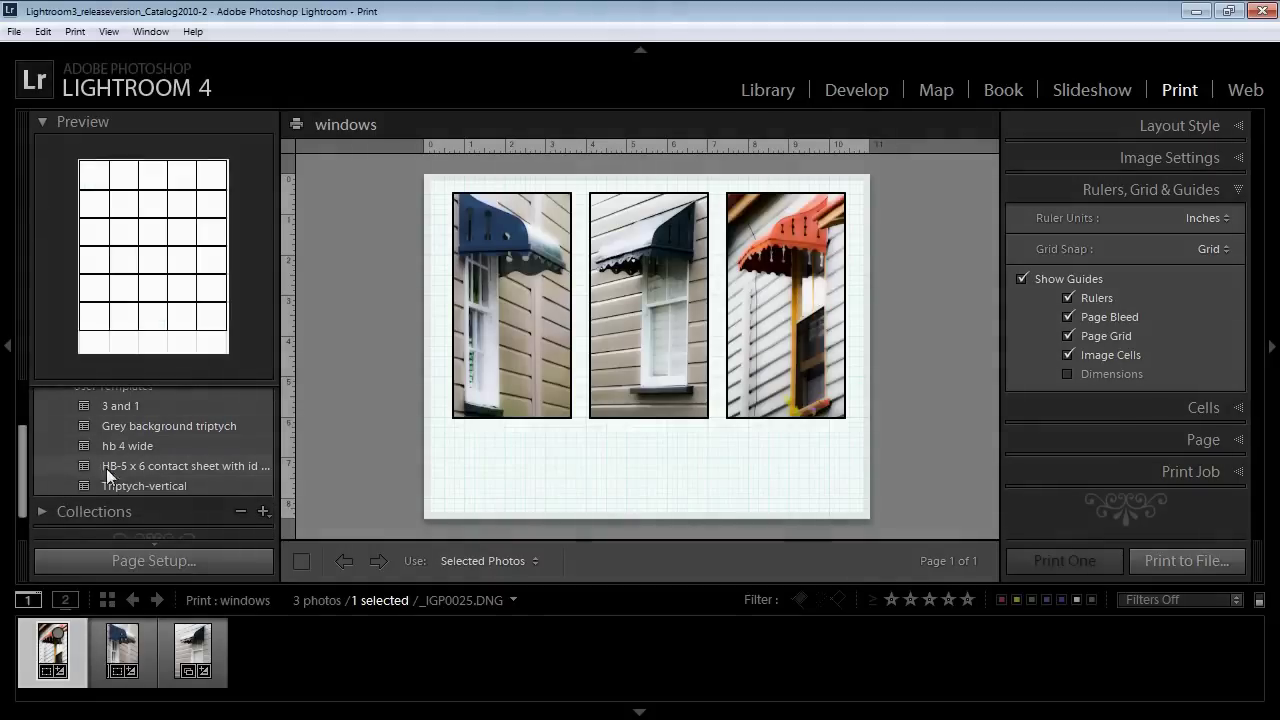
click(171, 486)
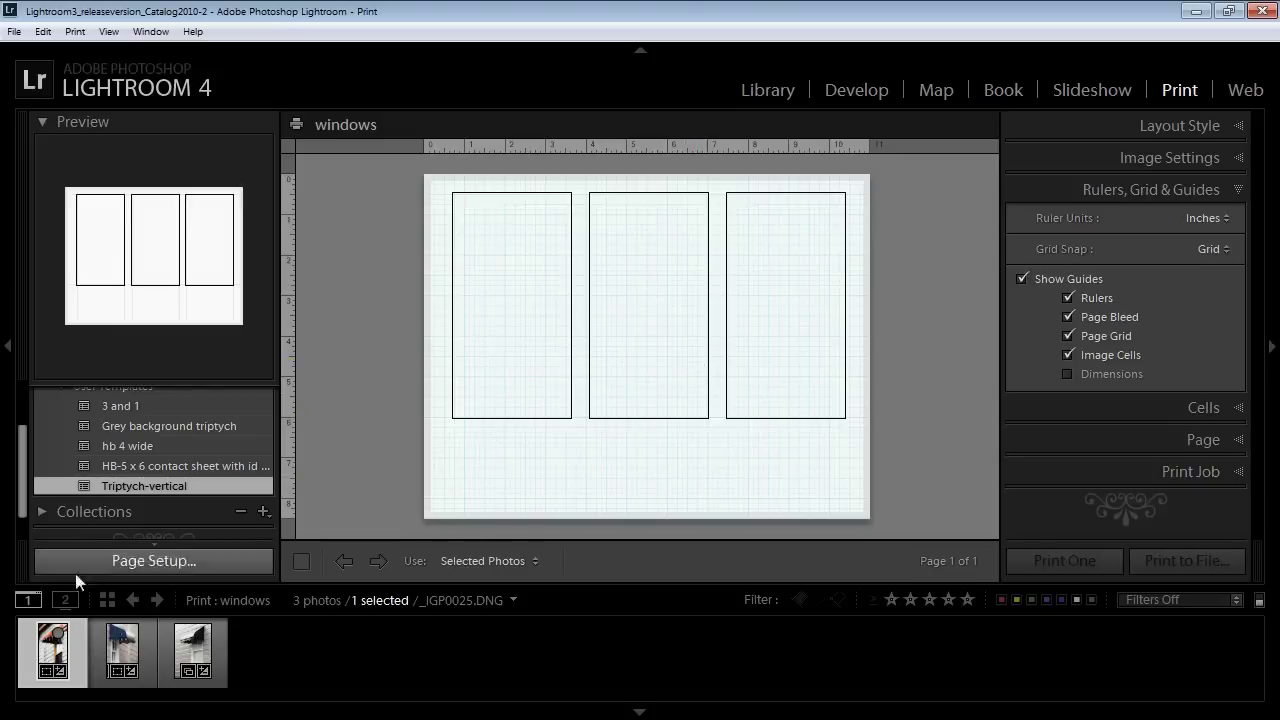
drag(20, 514, 20, 530)
click(42, 478)
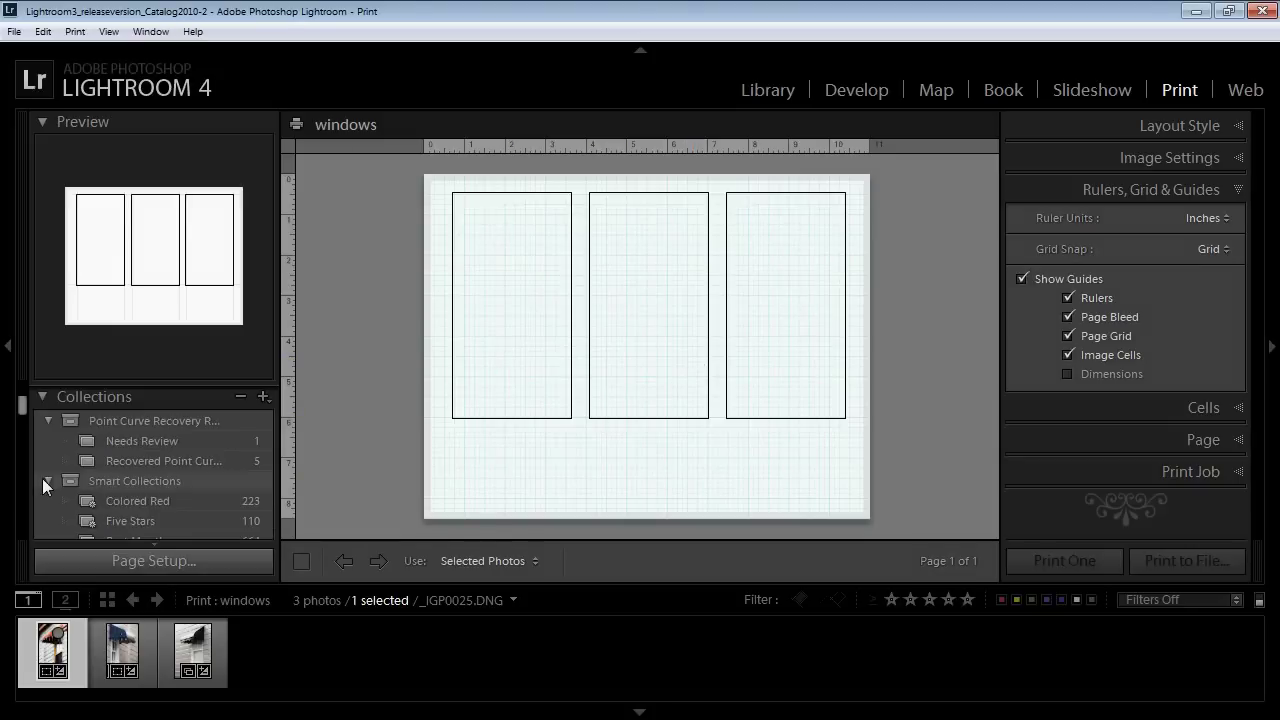
scroll(60, 460, down, 3)
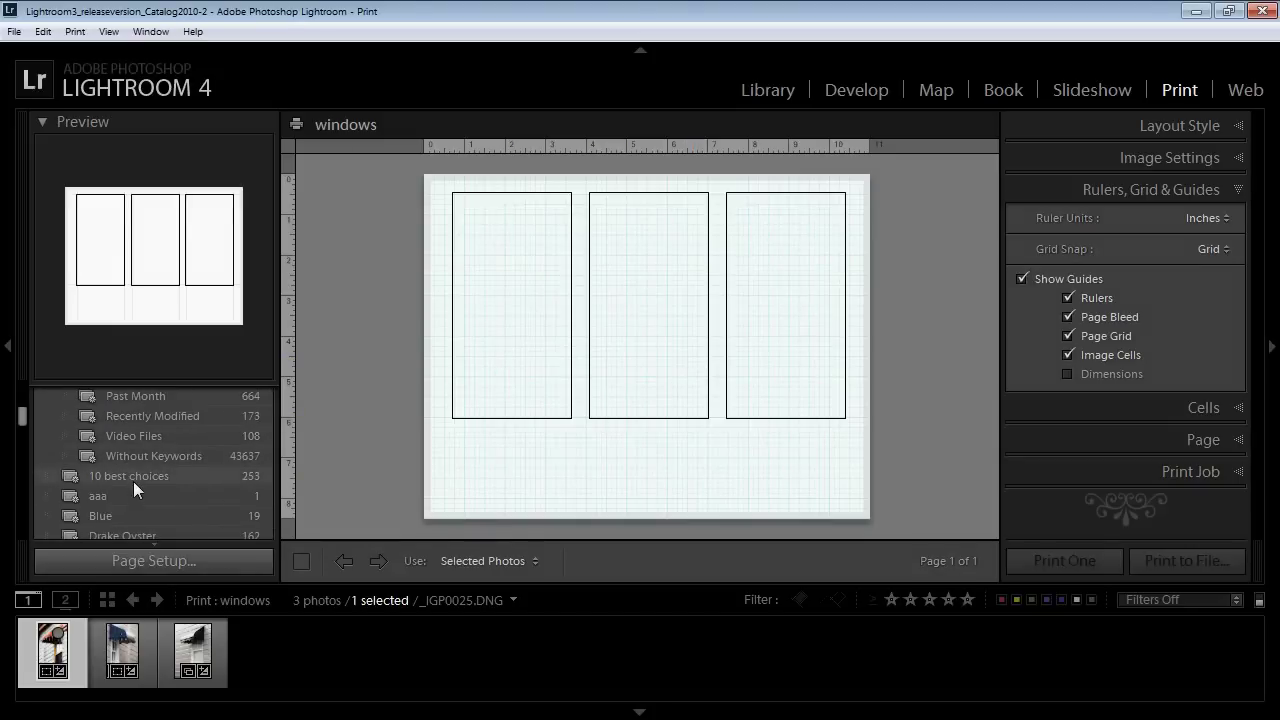
scroll(131, 475, down, 3)
click(131, 449)
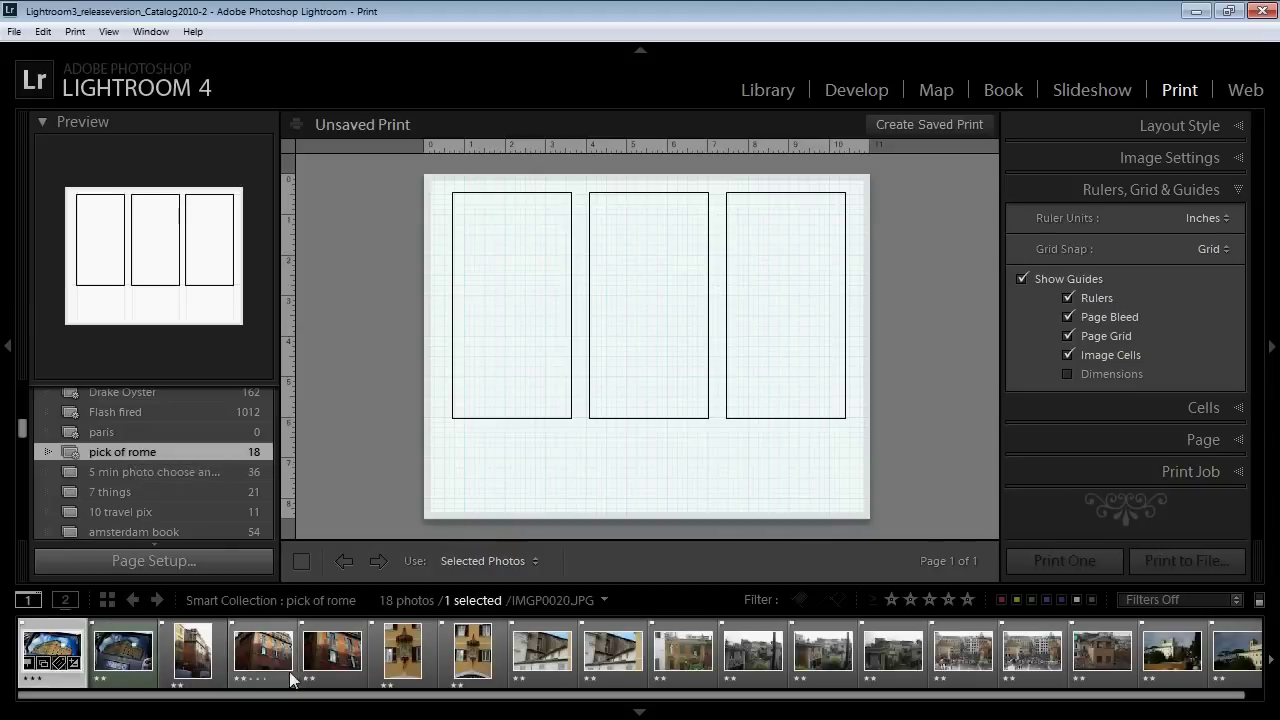
Fill the three cells with a Rome facade, a street photo and IMGP0033
drag(409, 660, 523, 280)
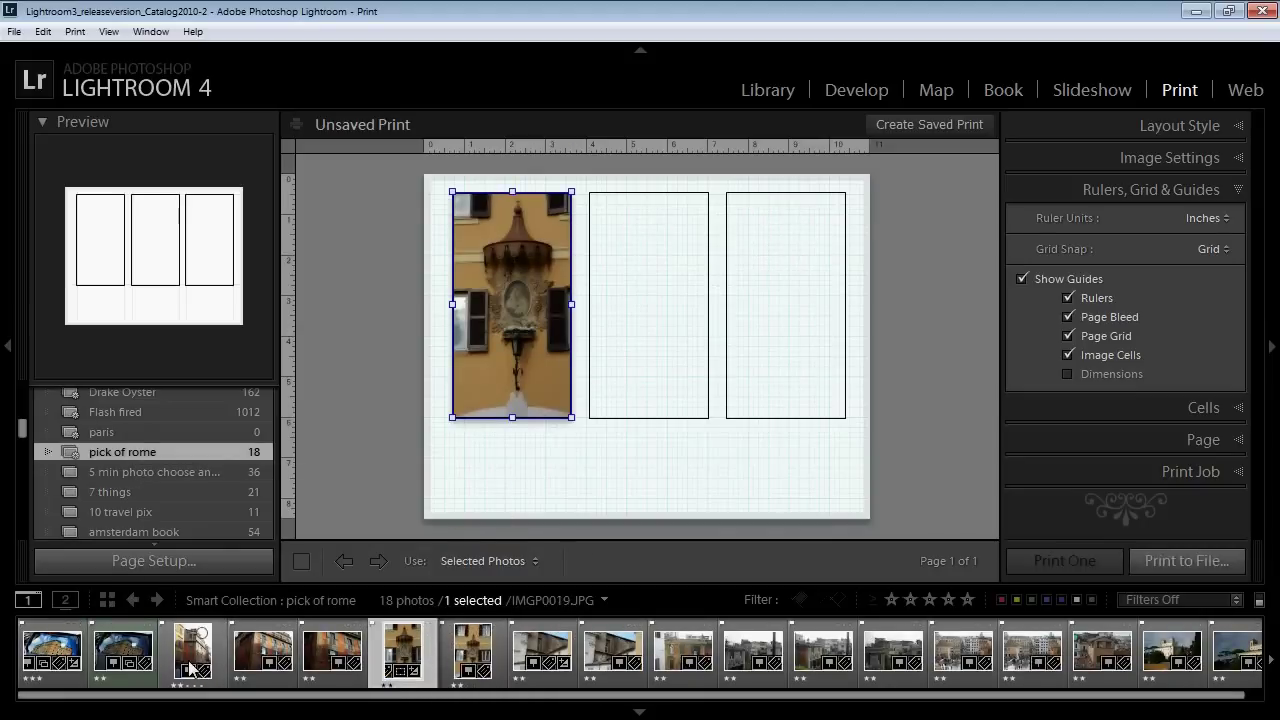
drag(193, 665, 650, 310)
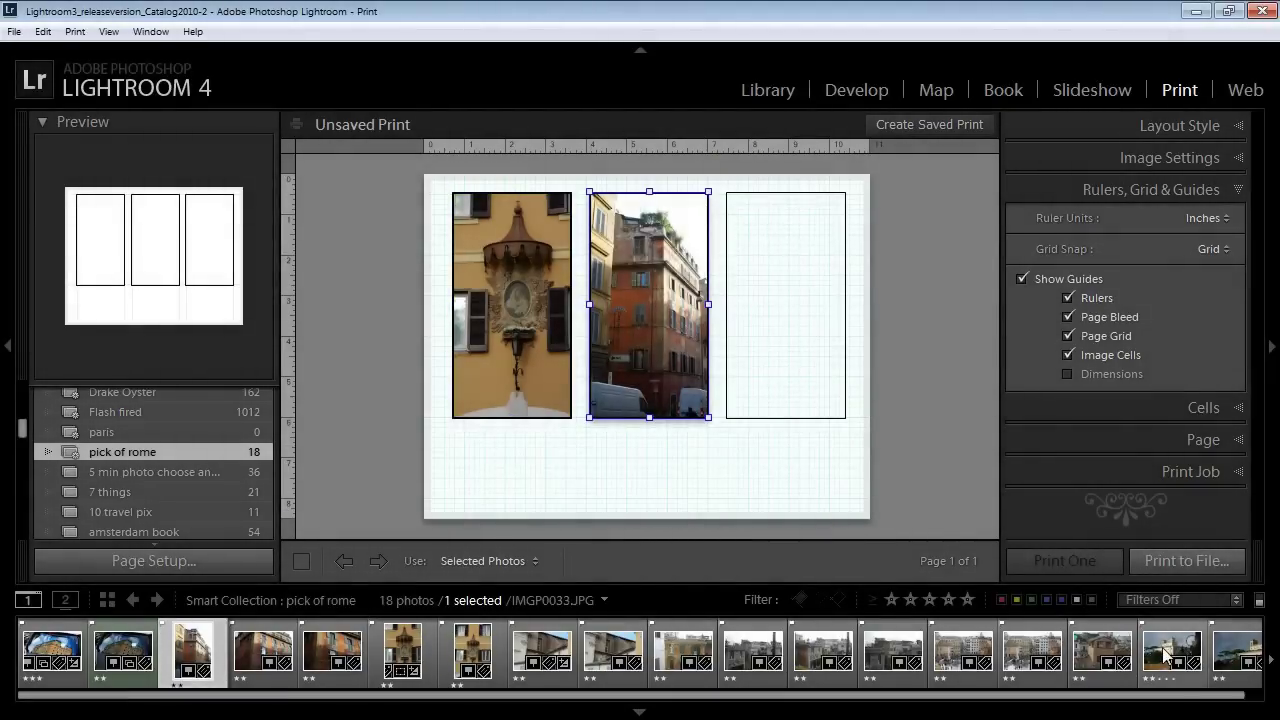
drag(1165, 655, 798, 327)
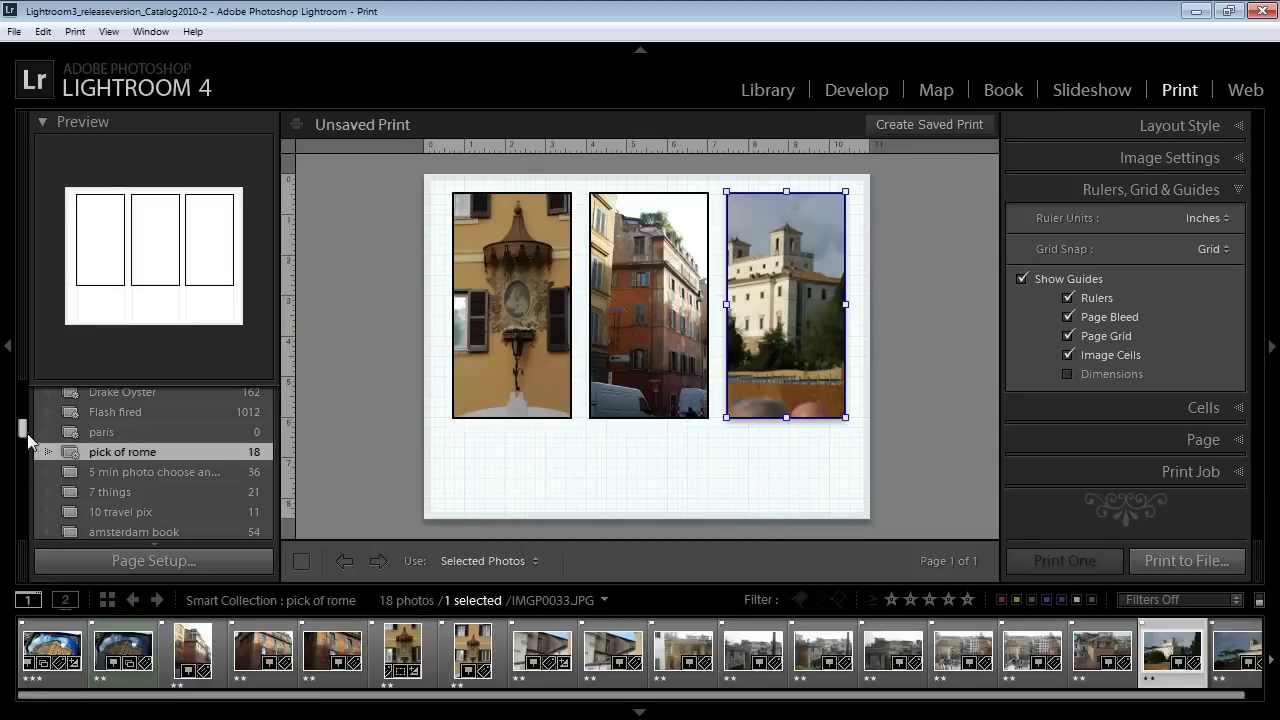
drag(25, 432, 10, 528)
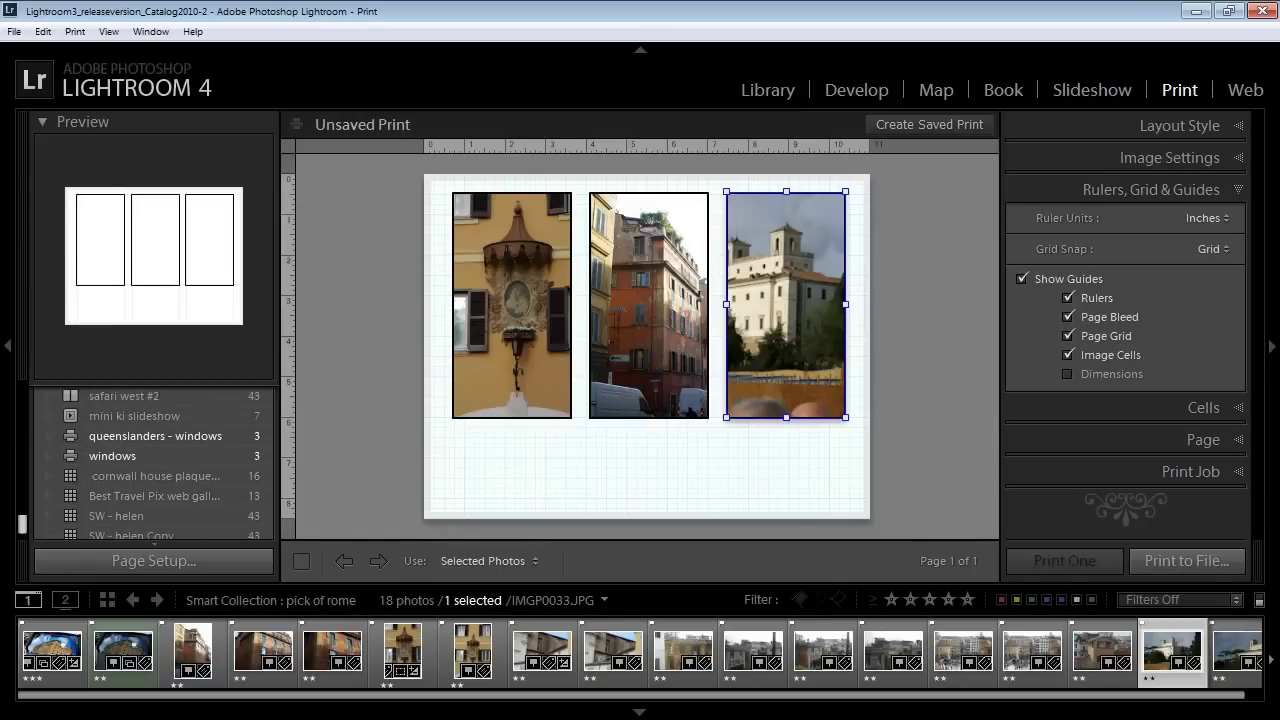
Reopen the 'windows' print and place the blue, grey and red awning photos in its cells
click(112, 455)
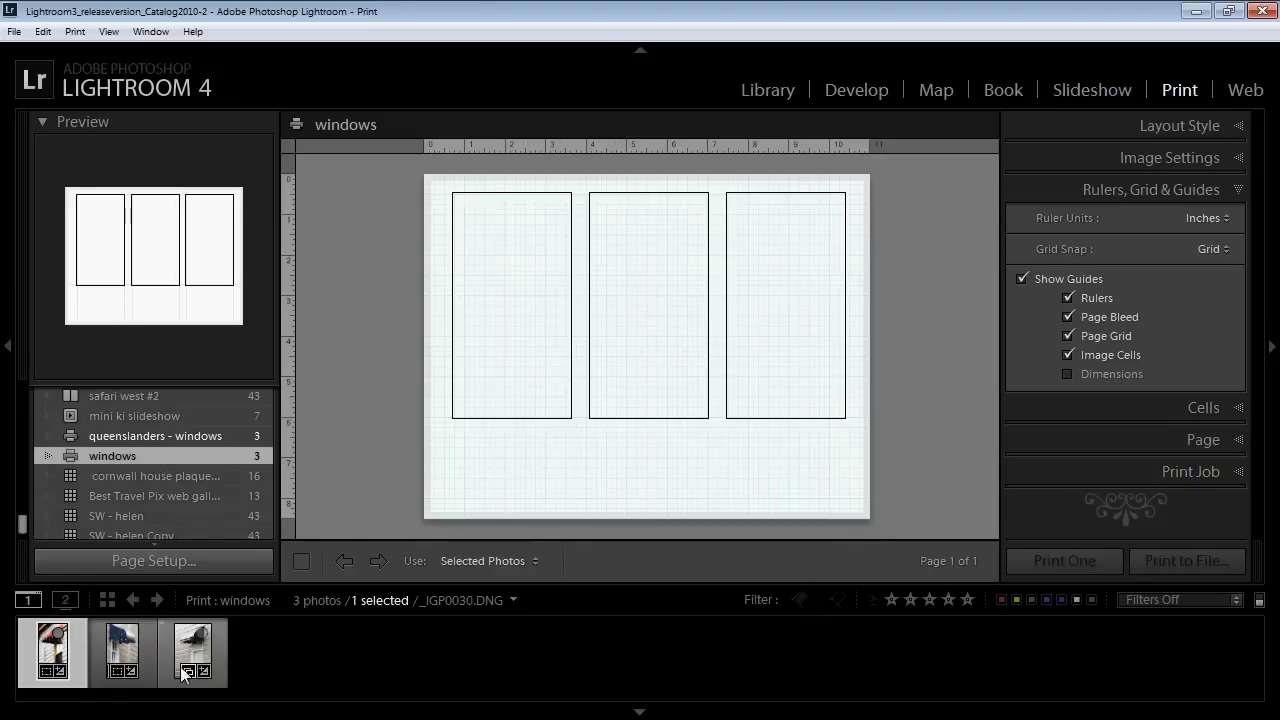
drag(122, 648, 523, 300)
drag(193, 648, 610, 318)
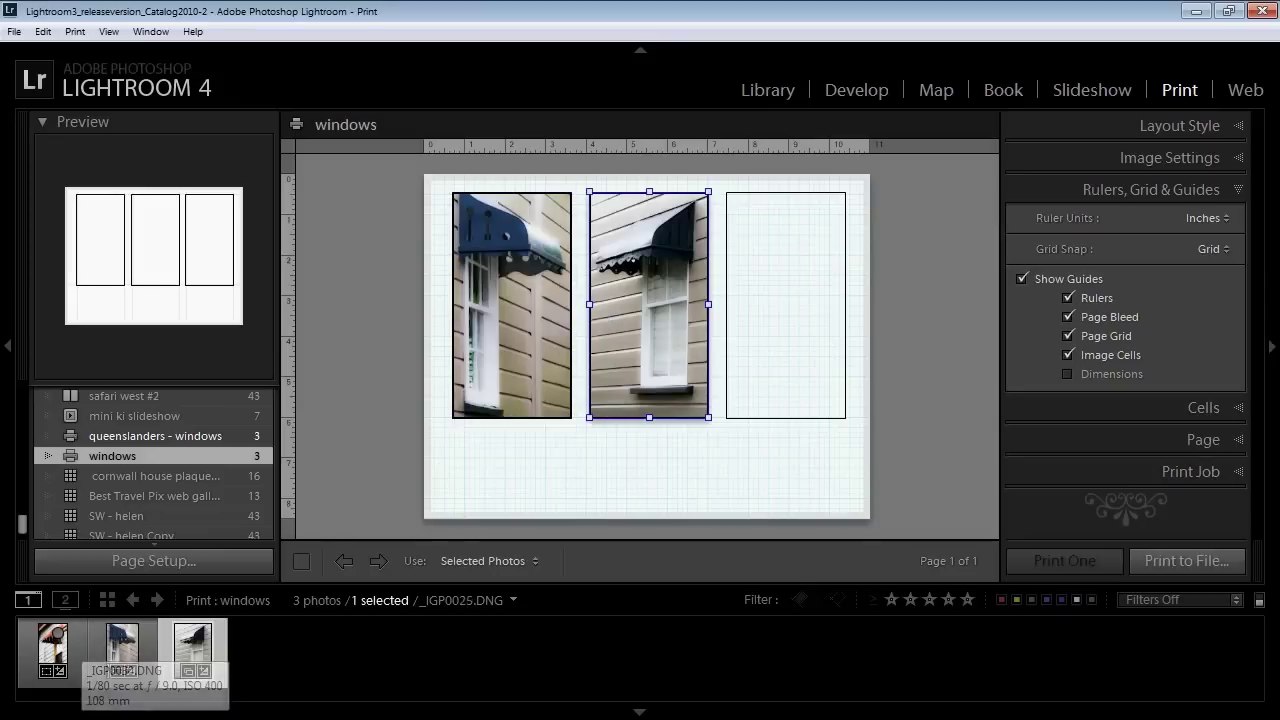
drag(52, 648, 793, 303)
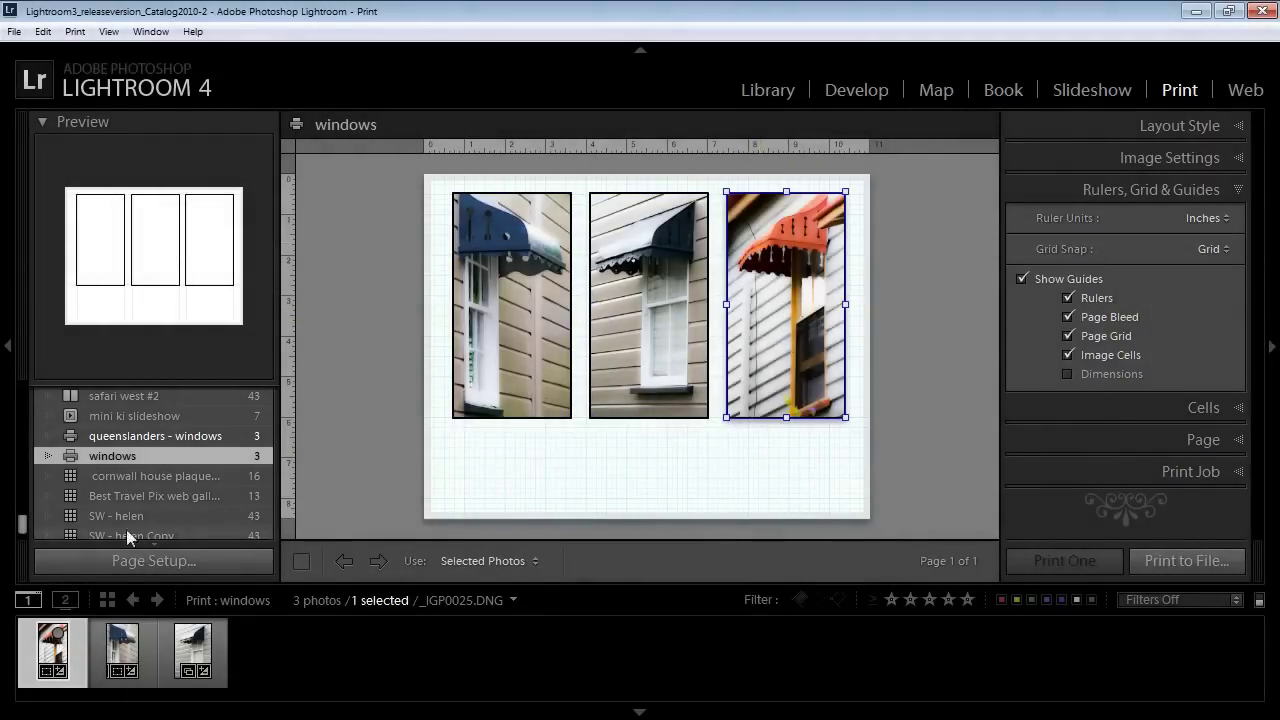
drag(19, 527, 35, 394)
scroll(30, 397, down, 2)
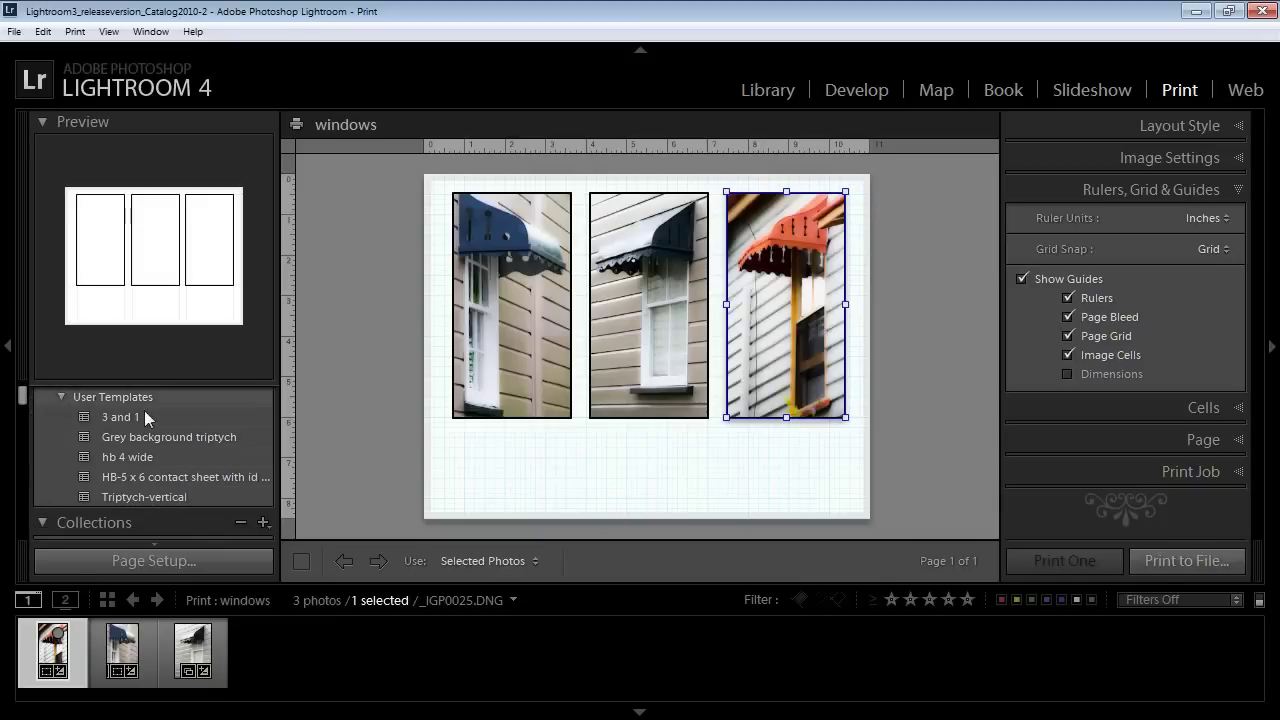